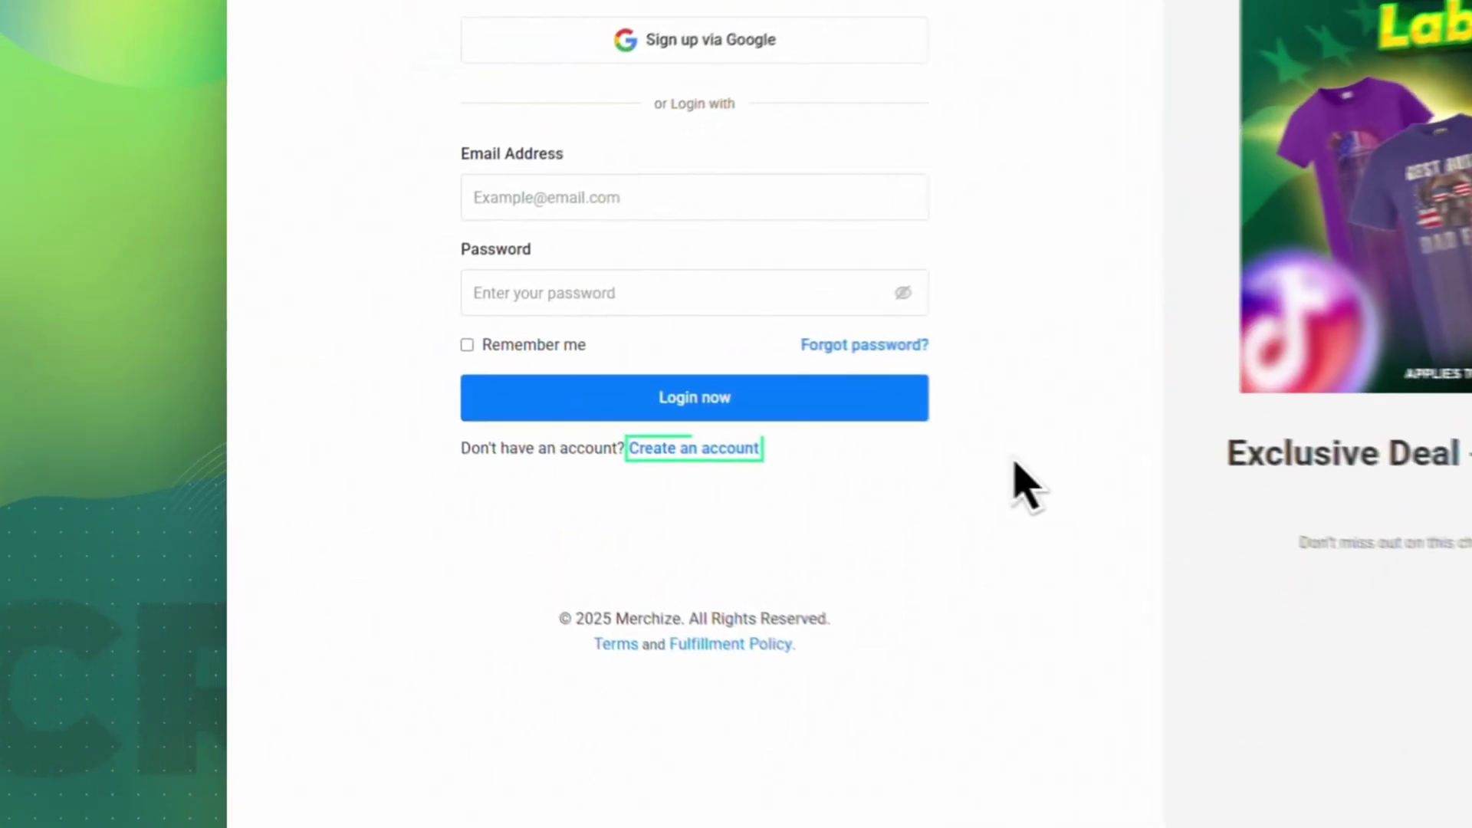
- Sign up for a new account with an e-mail address and a confirmed password, accepting the terms
{"action": "left_click", "coordinate": [738, 469]}
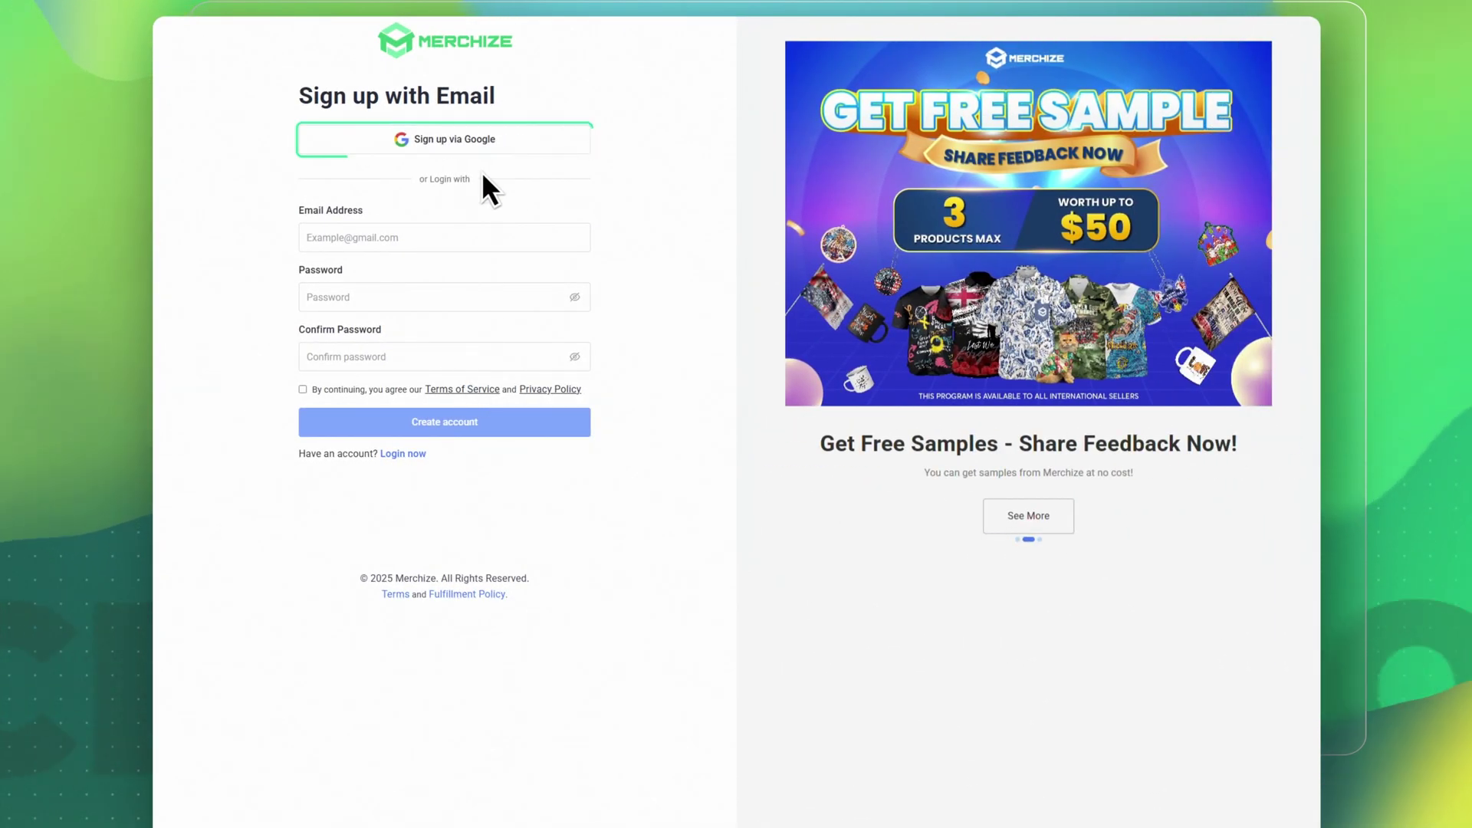
{"action": "left_click", "coordinate": [390, 245]}
{"action": "left_click", "coordinate": [370, 298]}
{"action": "key", "text": "ctrl+v"}
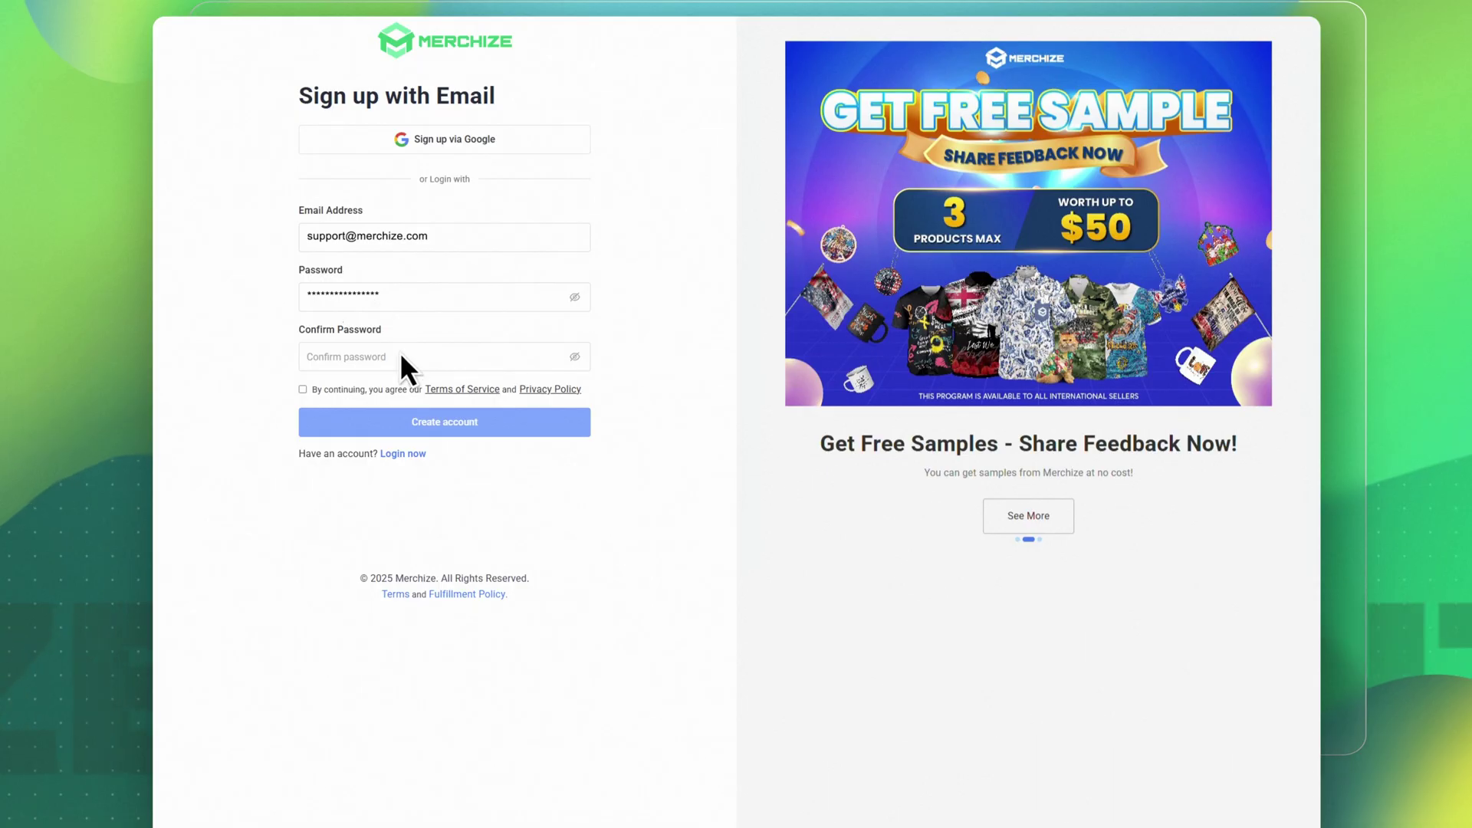
{"action": "left_click", "coordinate": [398, 359]}
{"action": "key", "text": "ctrl+v"}
{"action": "left_click", "coordinate": [303, 390]}
{"action": "left_click", "coordinate": [499, 426]}
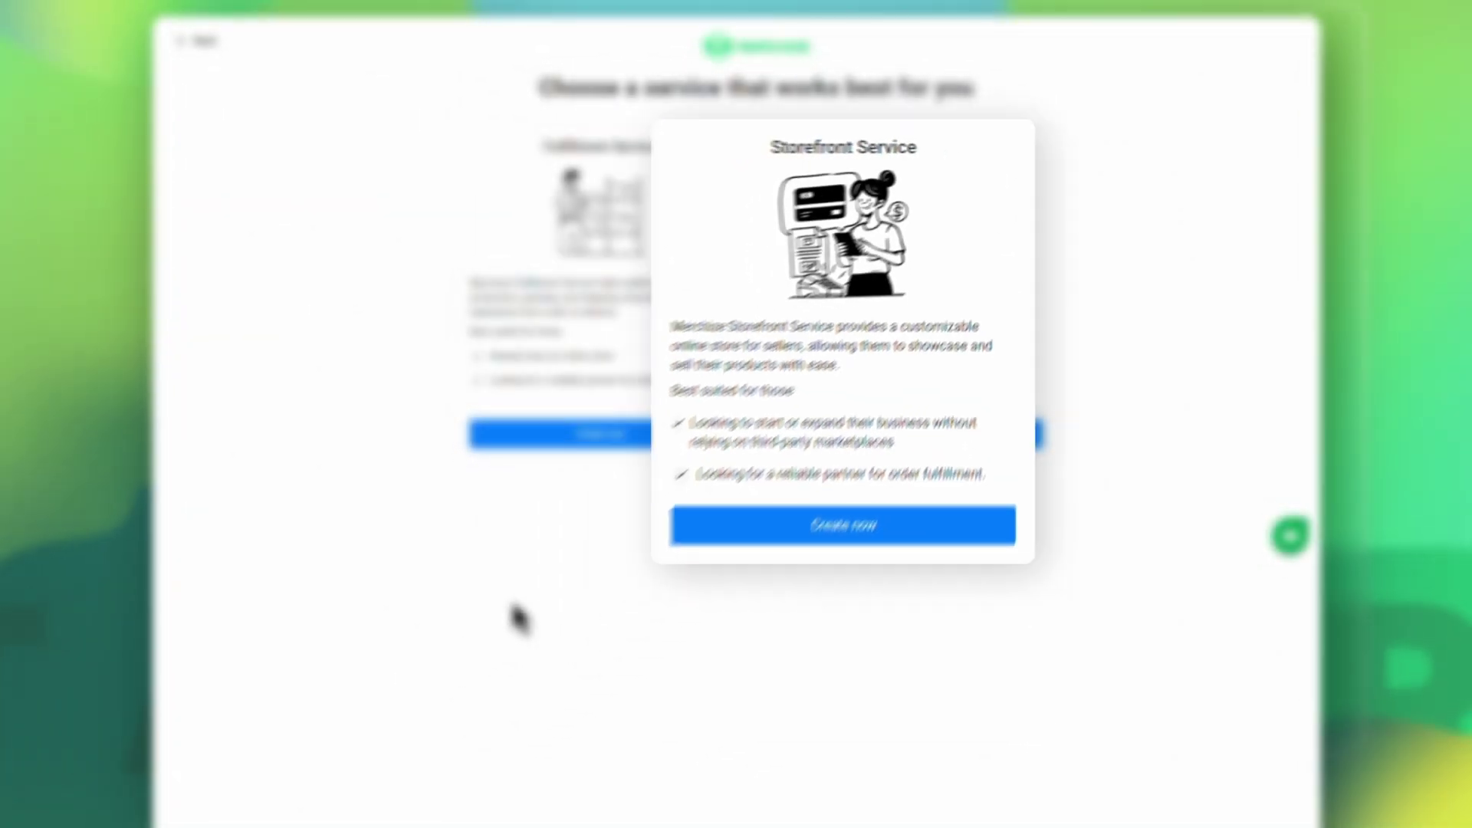
- Create a Fulfillment Service store named 'Merchize Sample Store'
{"action": "left_click", "coordinate": [667, 435]}
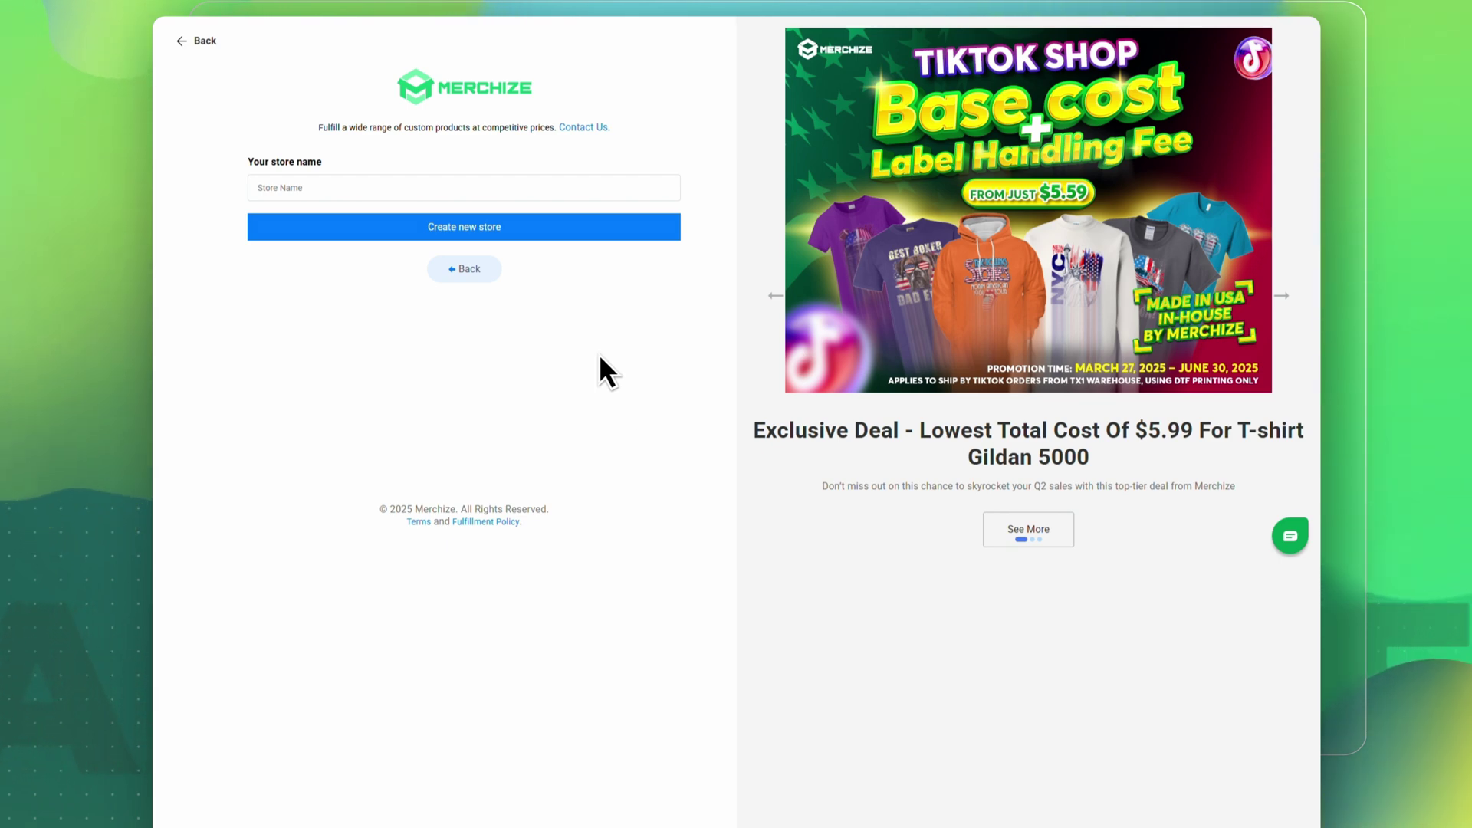
{"action": "left_click", "coordinate": [463, 190]}
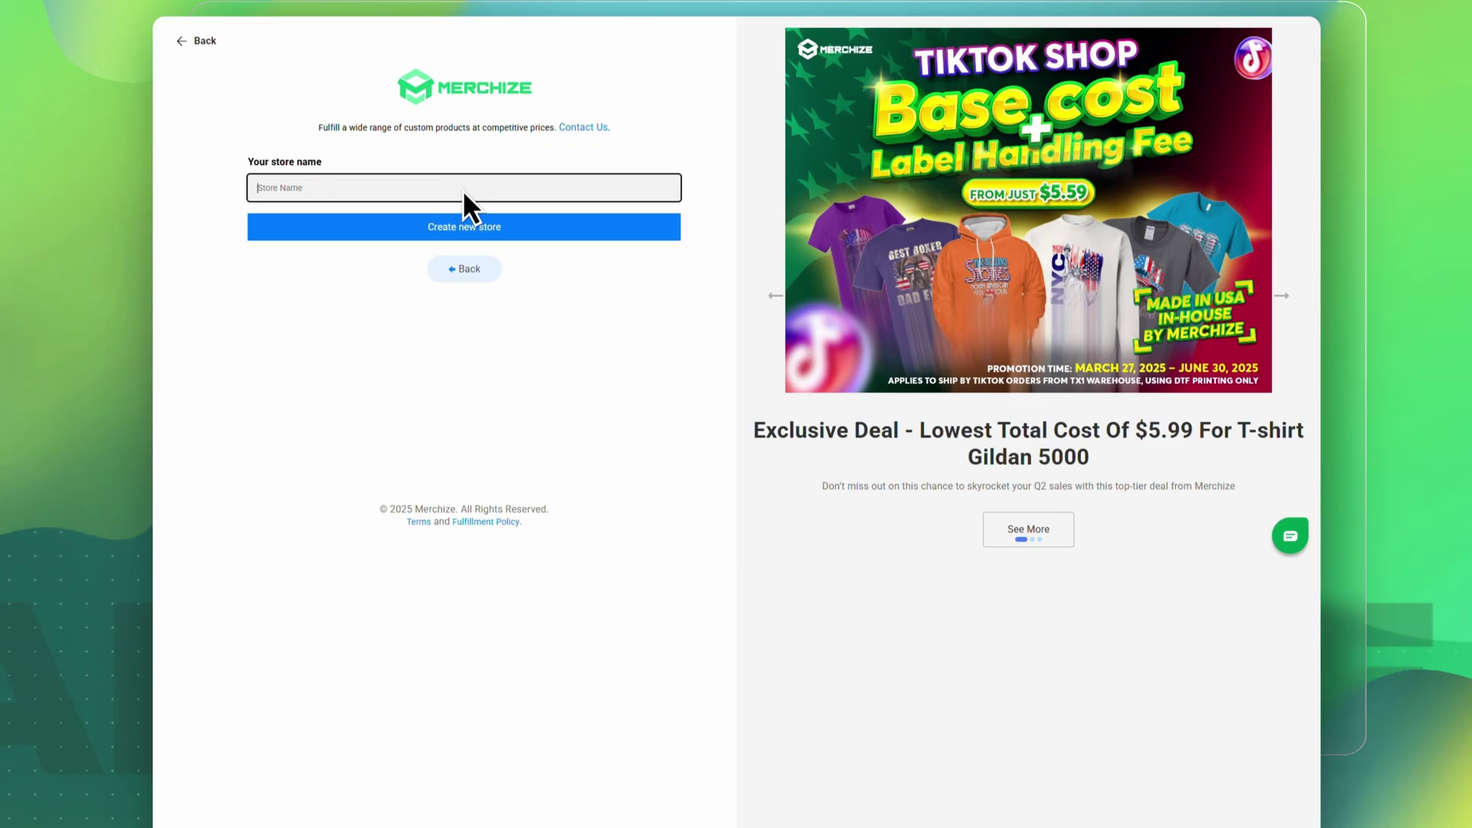
{"action": "type", "text": "Merchize Sample Store"}
{"action": "left_click", "coordinate": [527, 230]}
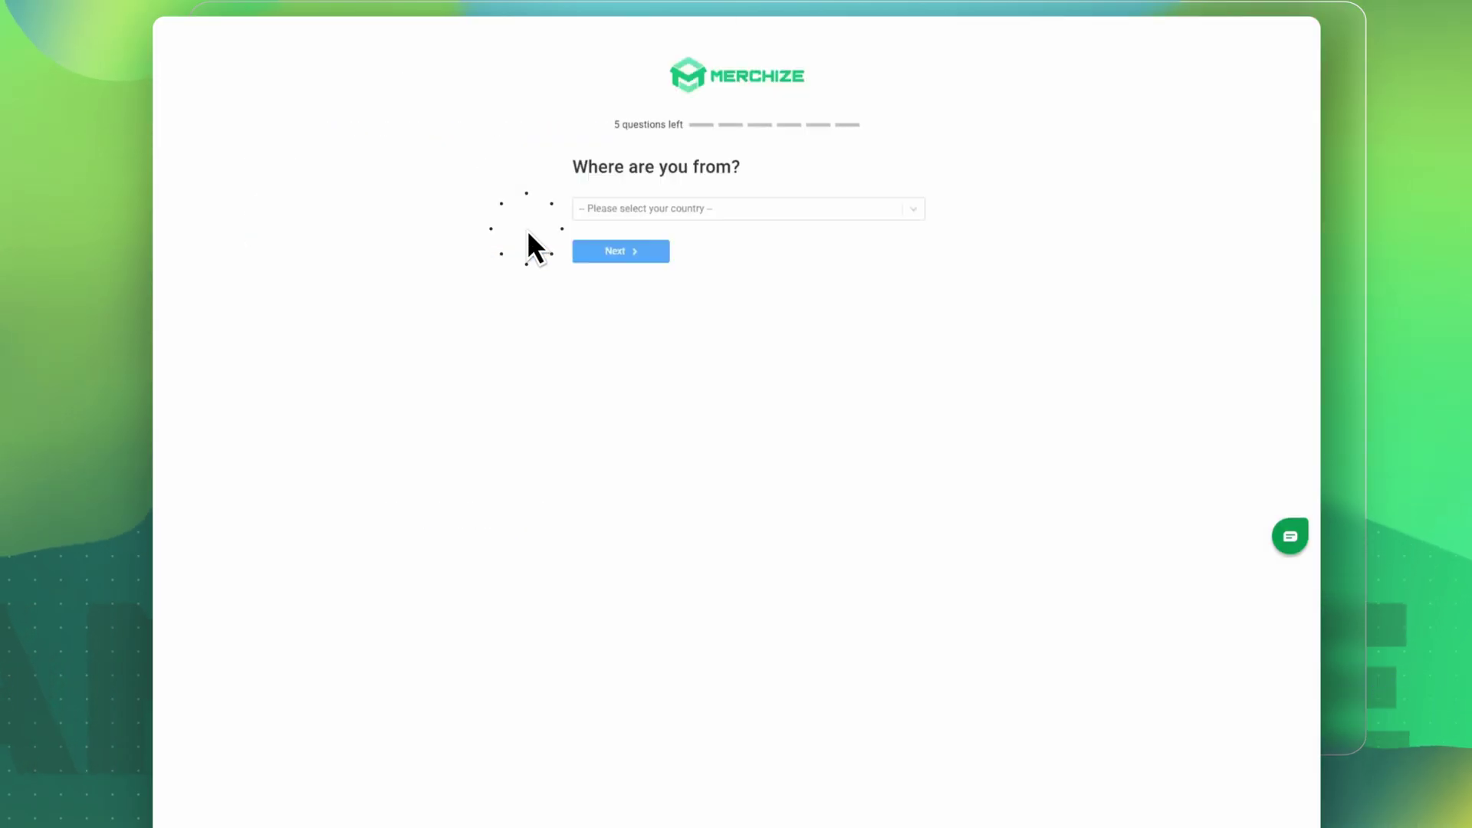
- Answer the onboarding questions on country, selling platforms and experience
{"action": "left_click", "coordinate": [645, 209]}
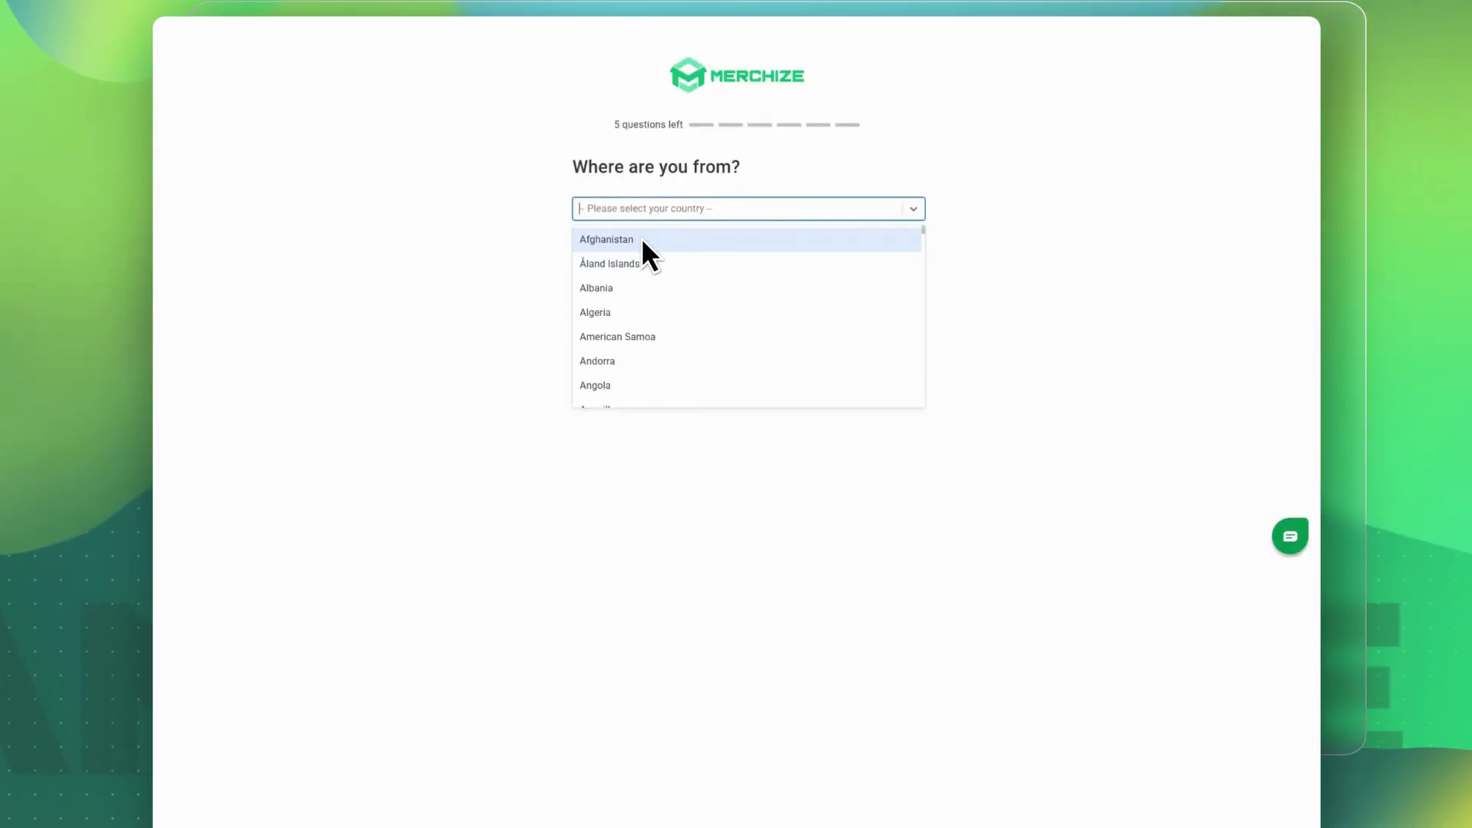
{"action": "left_click", "coordinate": [645, 227]}
{"action": "left_click", "coordinate": [592, 245]}
{"action": "left_click", "coordinate": [592, 244]}
{"action": "left_click", "coordinate": [590, 422]}
{"action": "left_click", "coordinate": [577, 244]}
{"action": "left_click", "coordinate": [653, 349]}
- Answer the remaining questions, enter a Facebook or WhatsApp contact, and submit to activate the store
{"action": "left_click", "coordinate": [576, 222]}
{"action": "left_click", "coordinate": [594, 376]}
{"action": "left_click", "coordinate": [656, 268]}
{"action": "left_click", "coordinate": [706, 210]}
{"action": "type", "text": "Merchize Support"}
{"action": "left_click", "coordinate": [644, 317]}
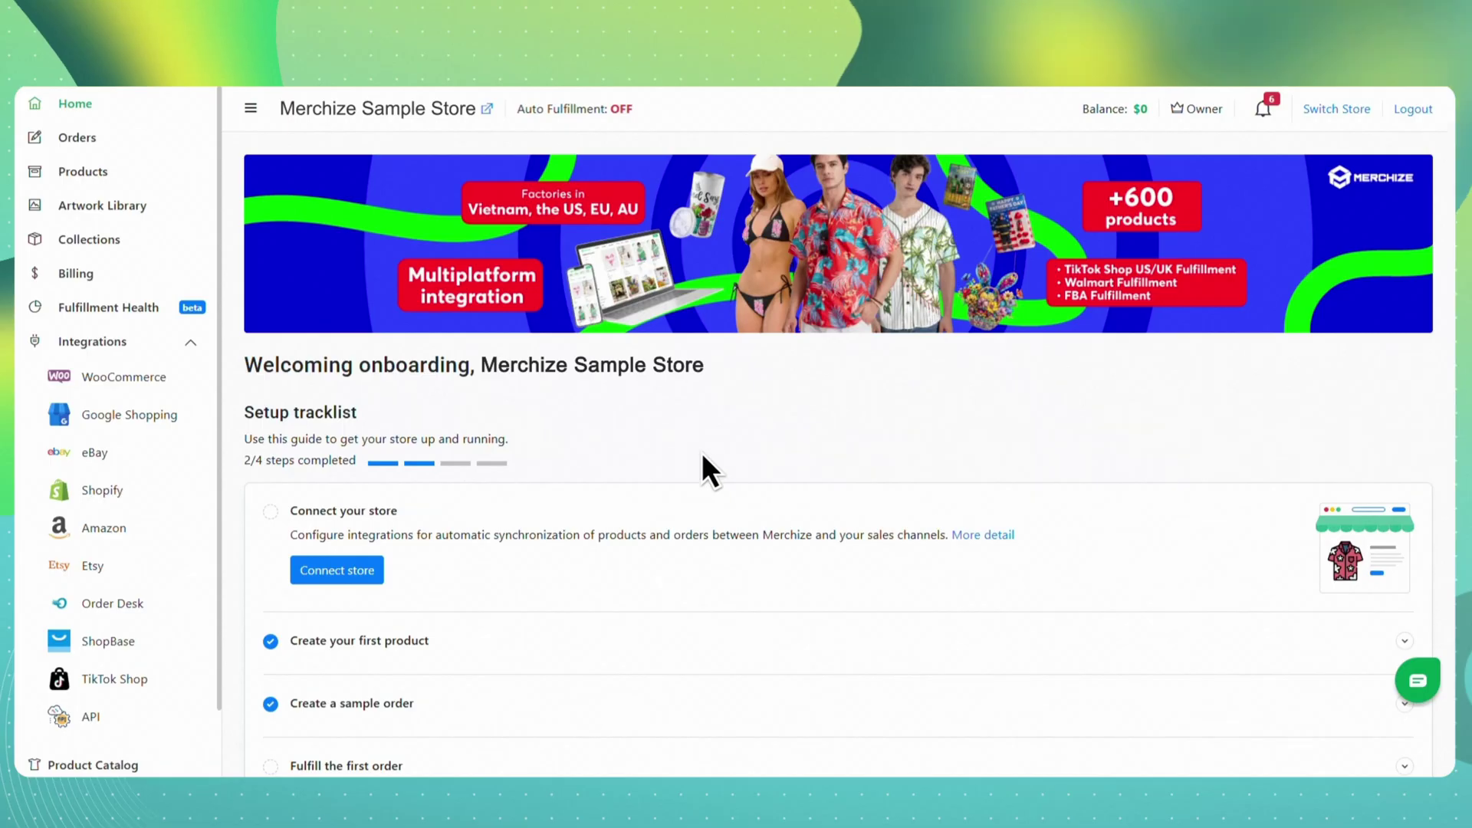
- Start a new campaign from the empty Products list
{"action": "left_click", "coordinate": [104, 172]}
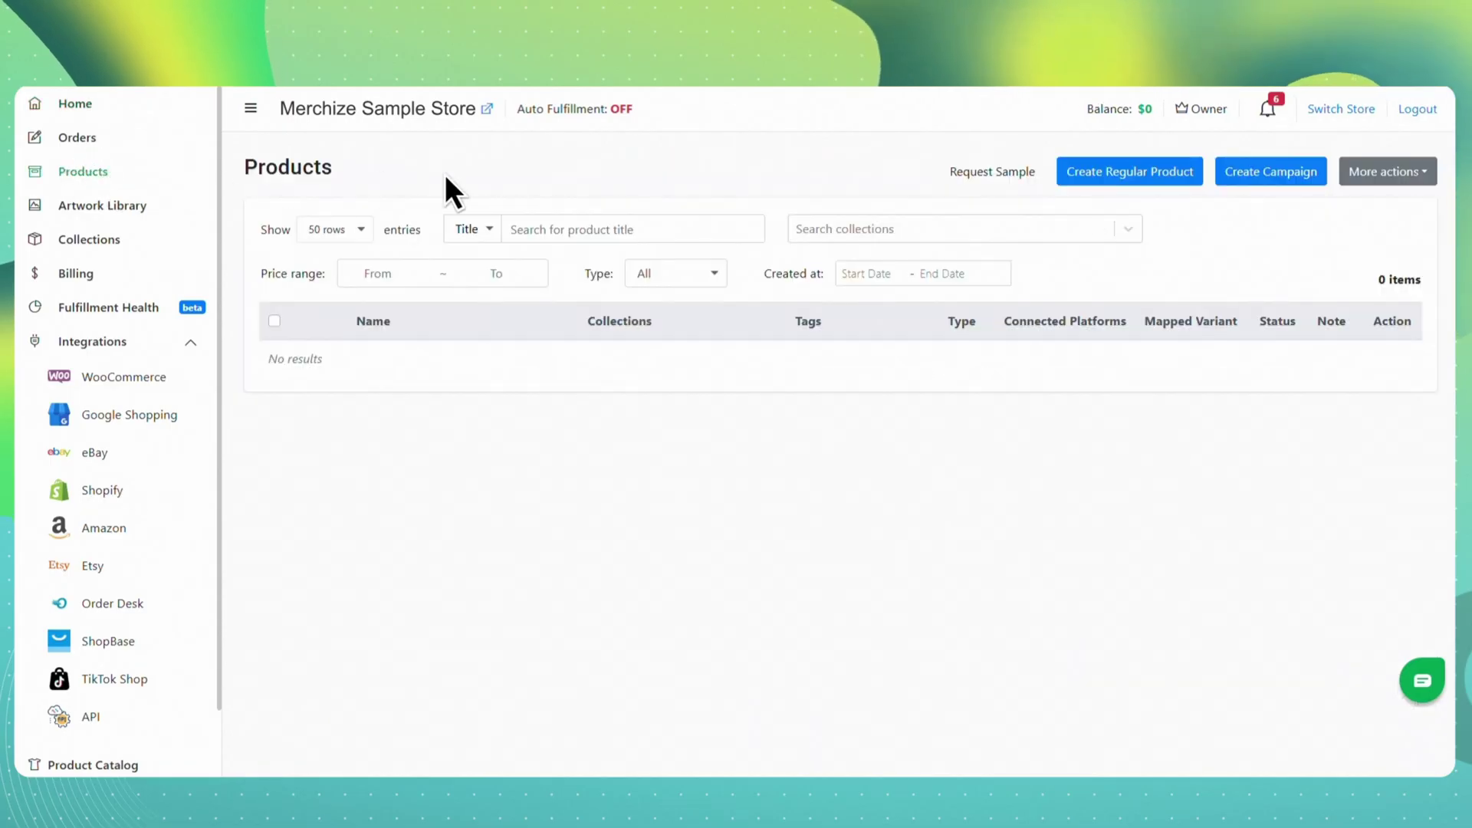
{"action": "left_click", "coordinate": [1284, 178]}
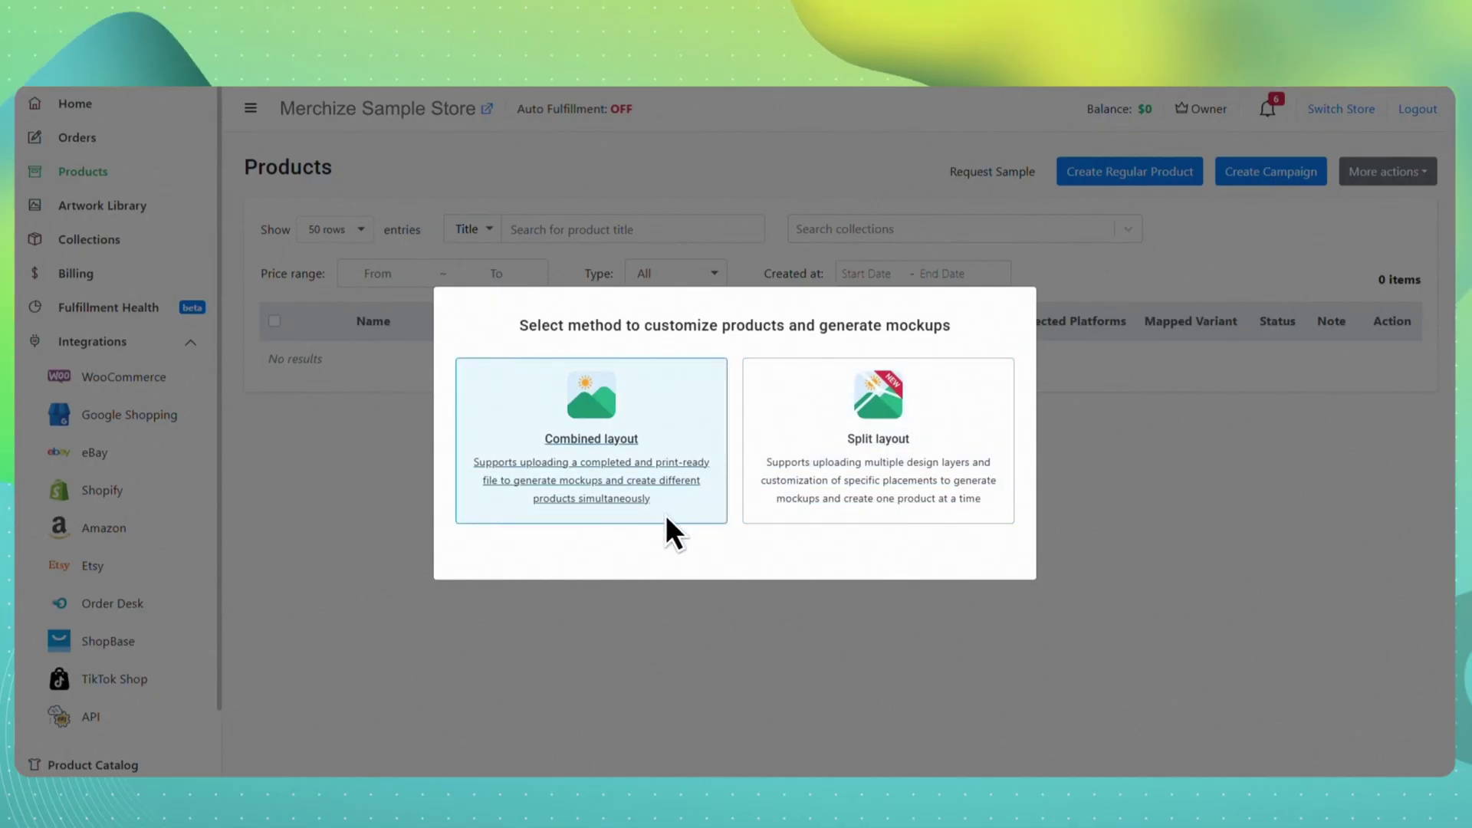
- Choose Combined layout, find the Short-sleeve Hawaiian Shirt via a 'Hawaiian' search, and go to Design
{"action": "left_click", "coordinate": [665, 515]}
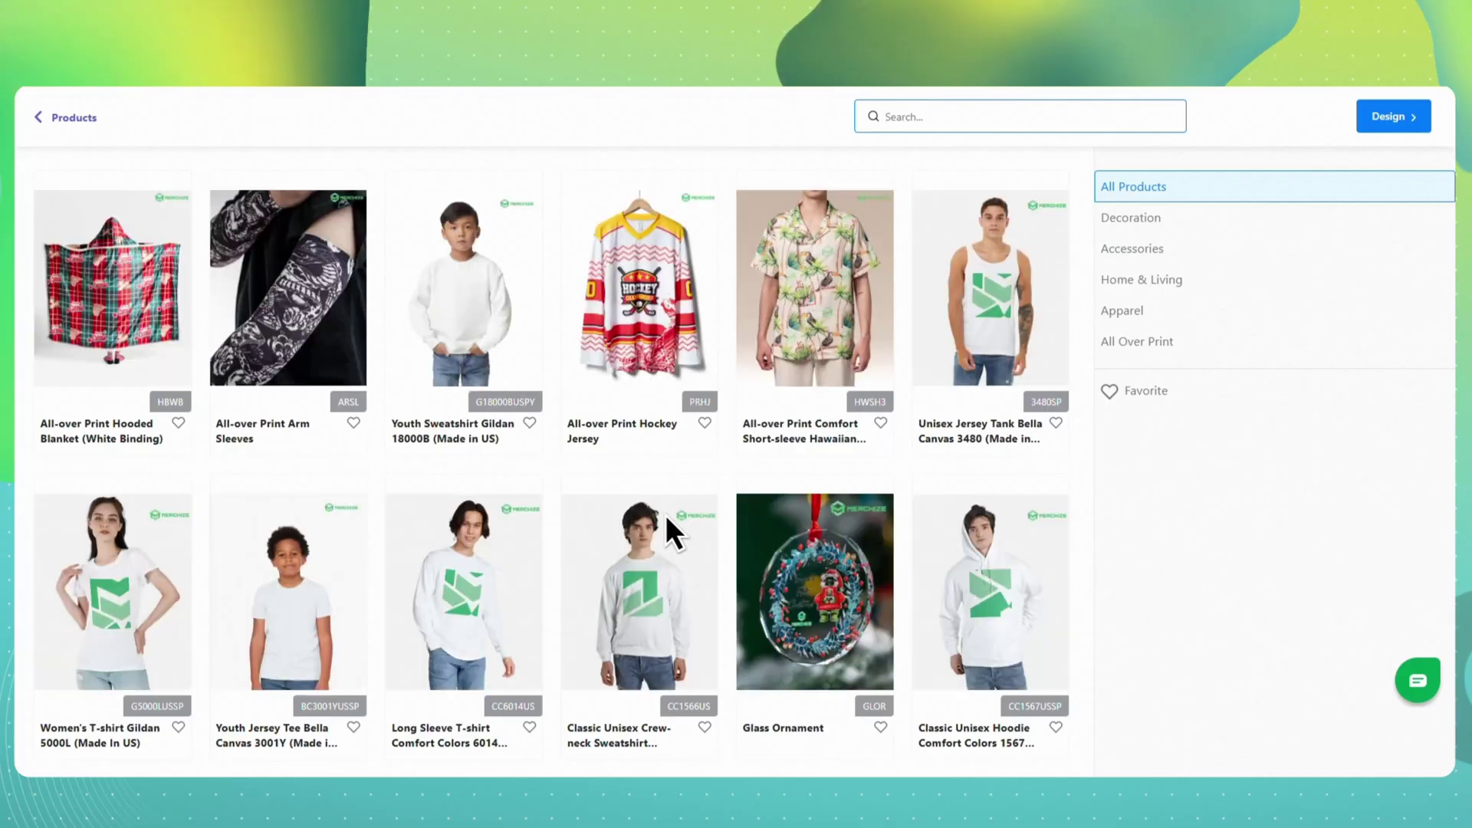
{"action": "left_click", "coordinate": [925, 116]}
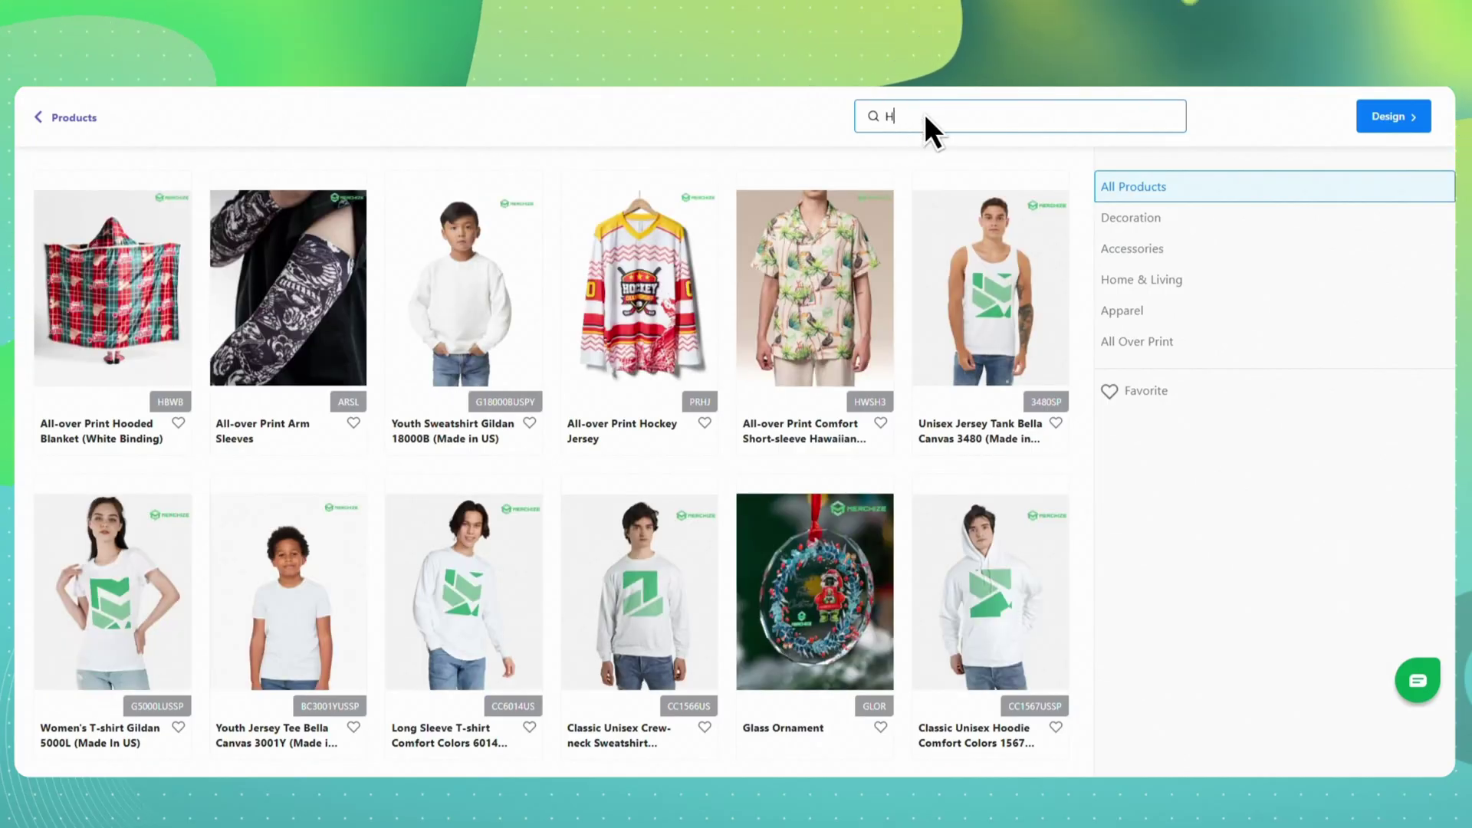
{"action": "type", "text": "Hawaiian"}
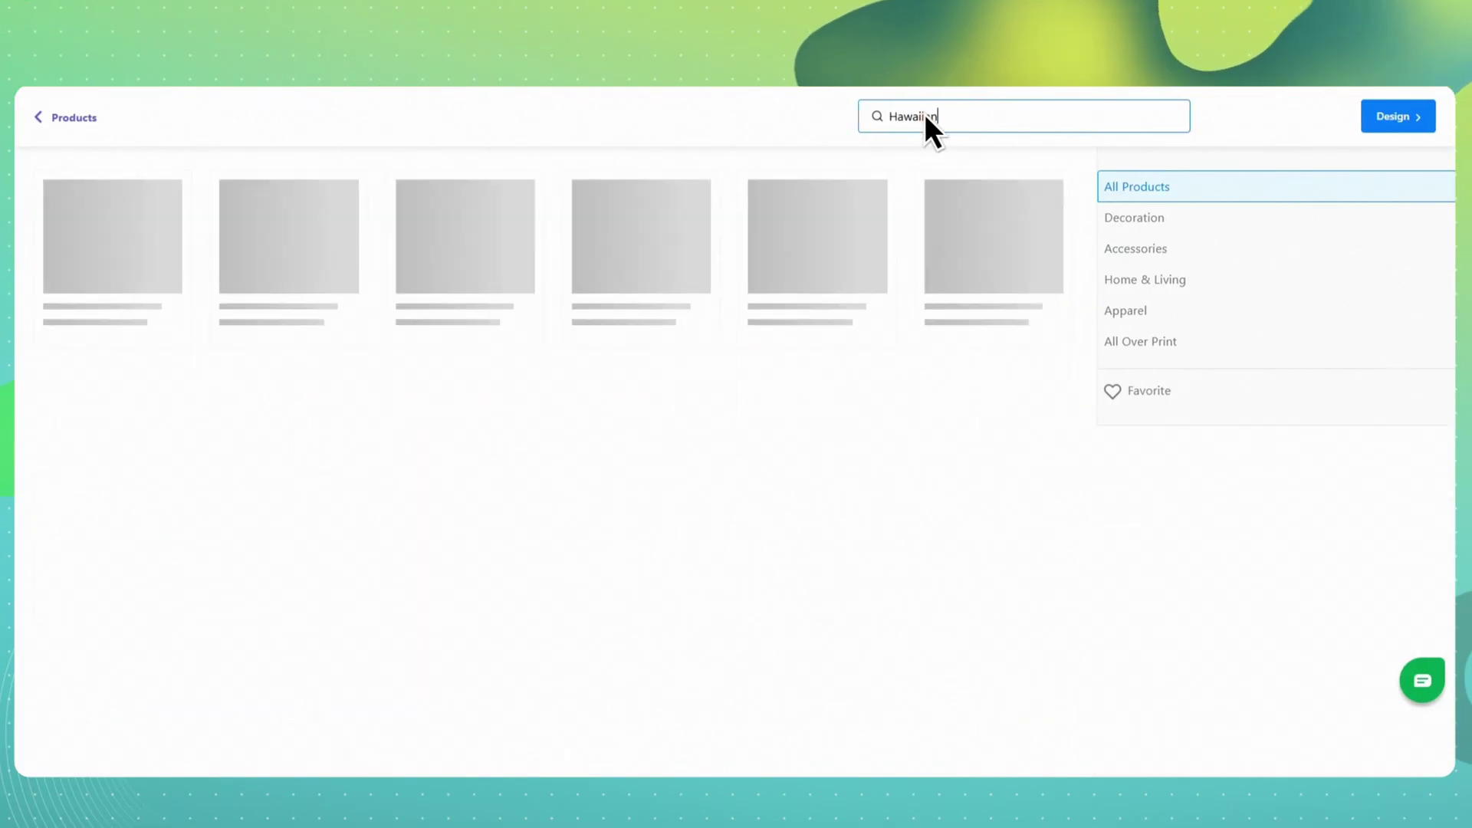
{"action": "left_click", "coordinate": [1049, 290]}
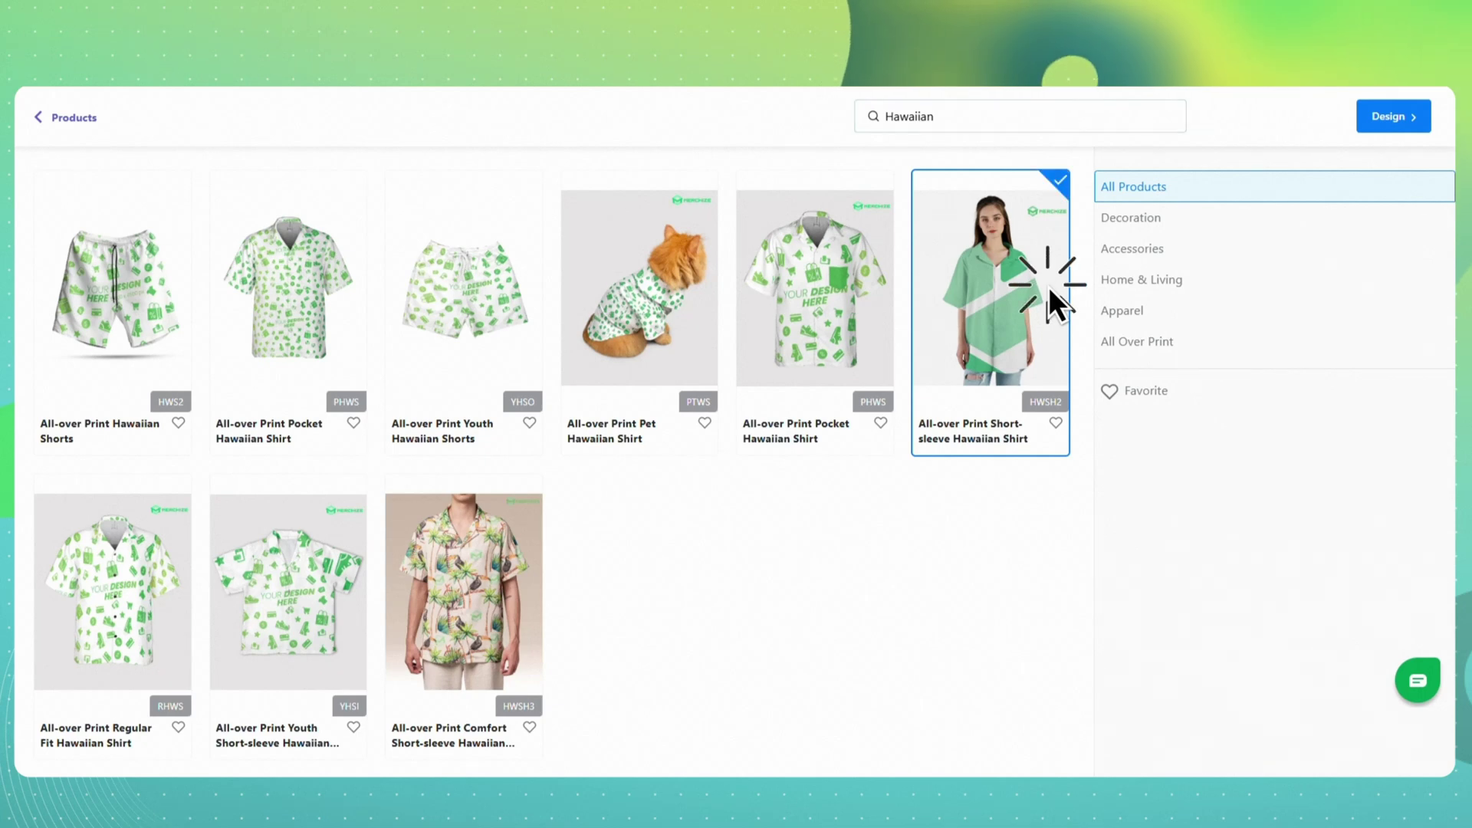
{"action": "left_click", "coordinate": [1384, 118]}
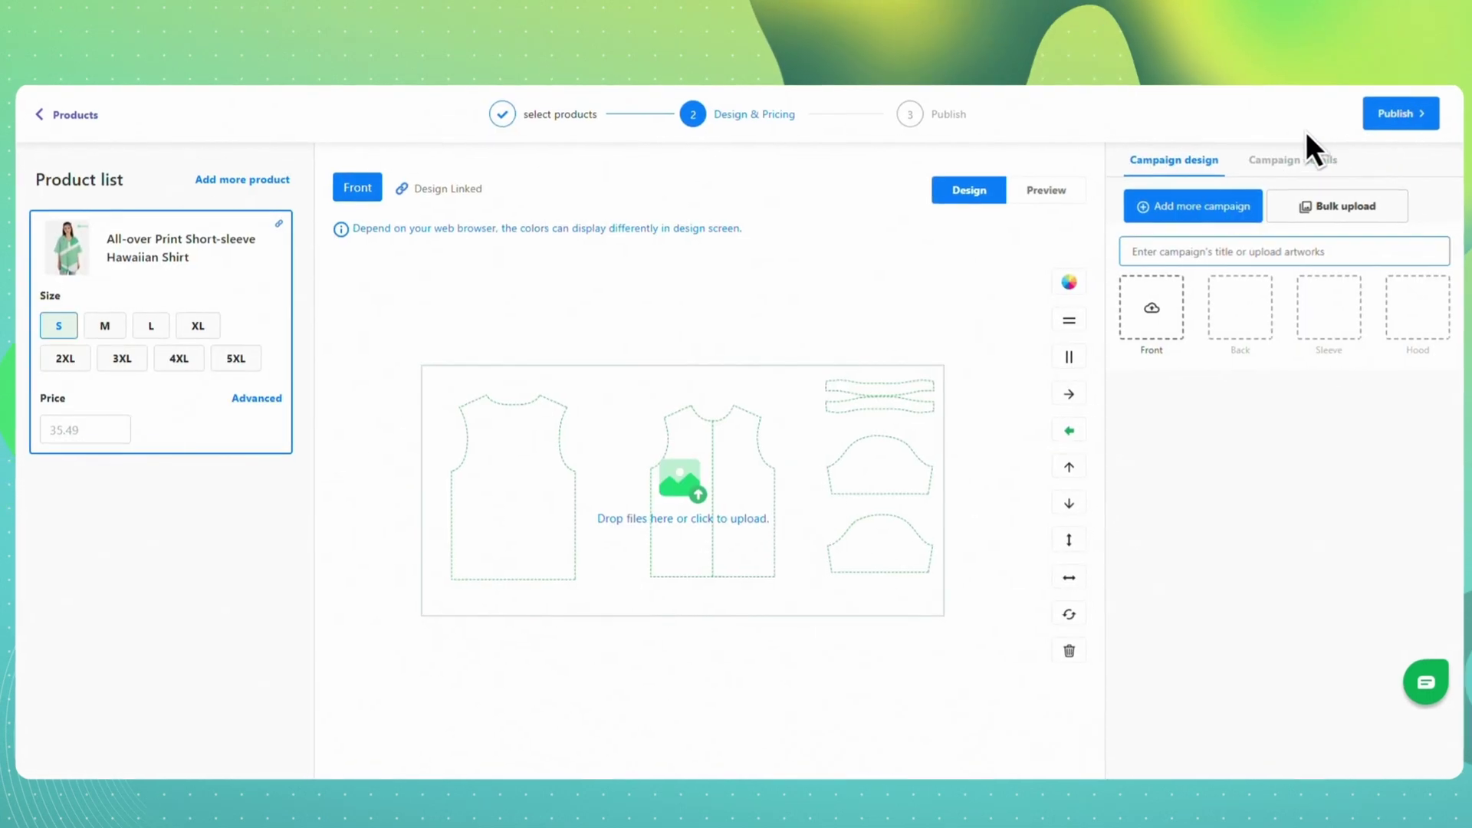
- Add sizes M, L, XL, 2XL, 3XL, 4XL and 5XL to the shirt
{"action": "left_click", "coordinate": [101, 326]}
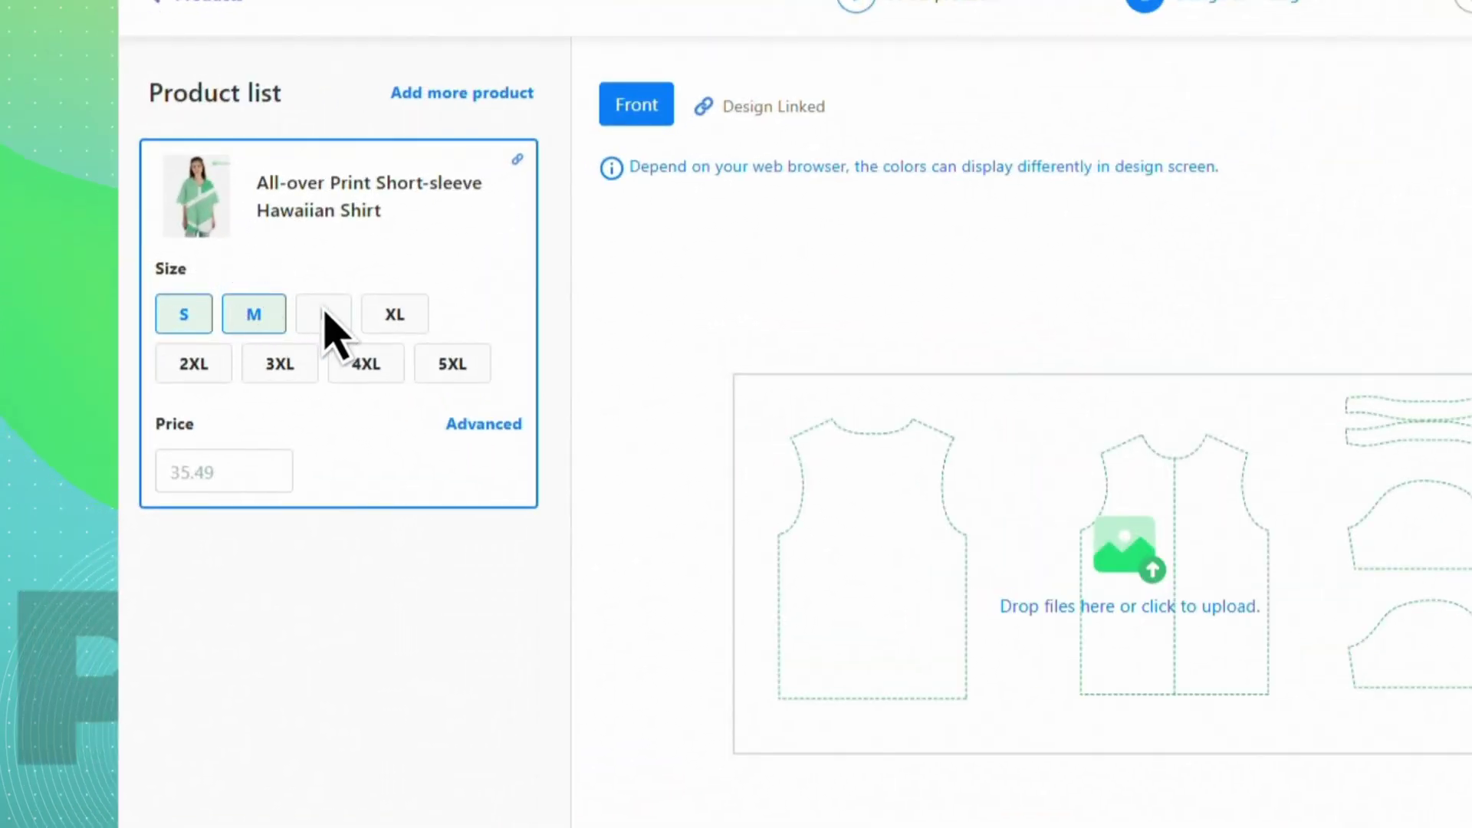
{"action": "left_click", "coordinate": [323, 314]}
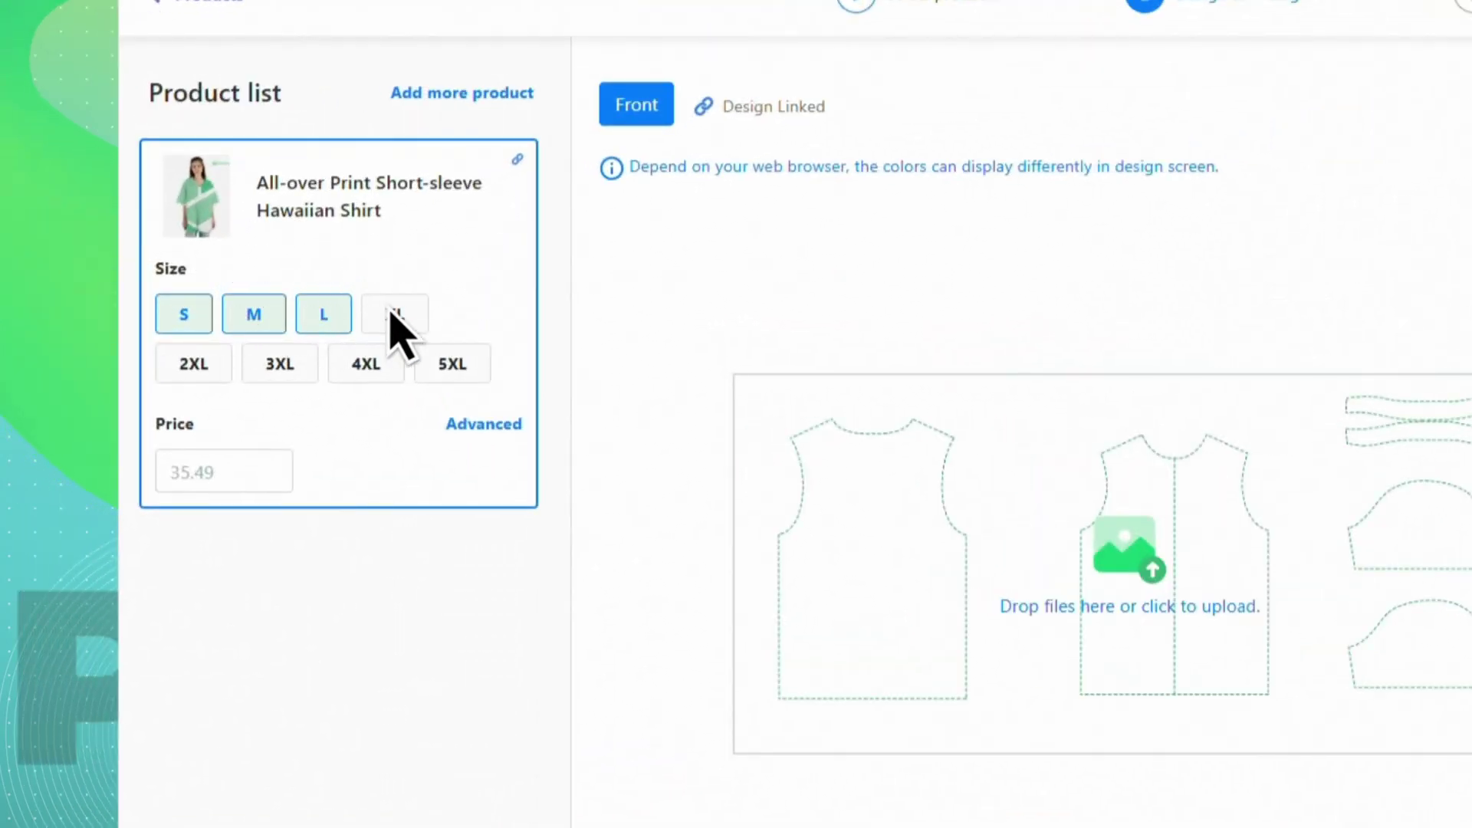
{"action": "left_click", "coordinate": [395, 316]}
{"action": "left_click", "coordinate": [198, 365]}
{"action": "left_click", "coordinate": [276, 366]}
{"action": "left_click", "coordinate": [366, 366]}
{"action": "left_click", "coordinate": [452, 367]}
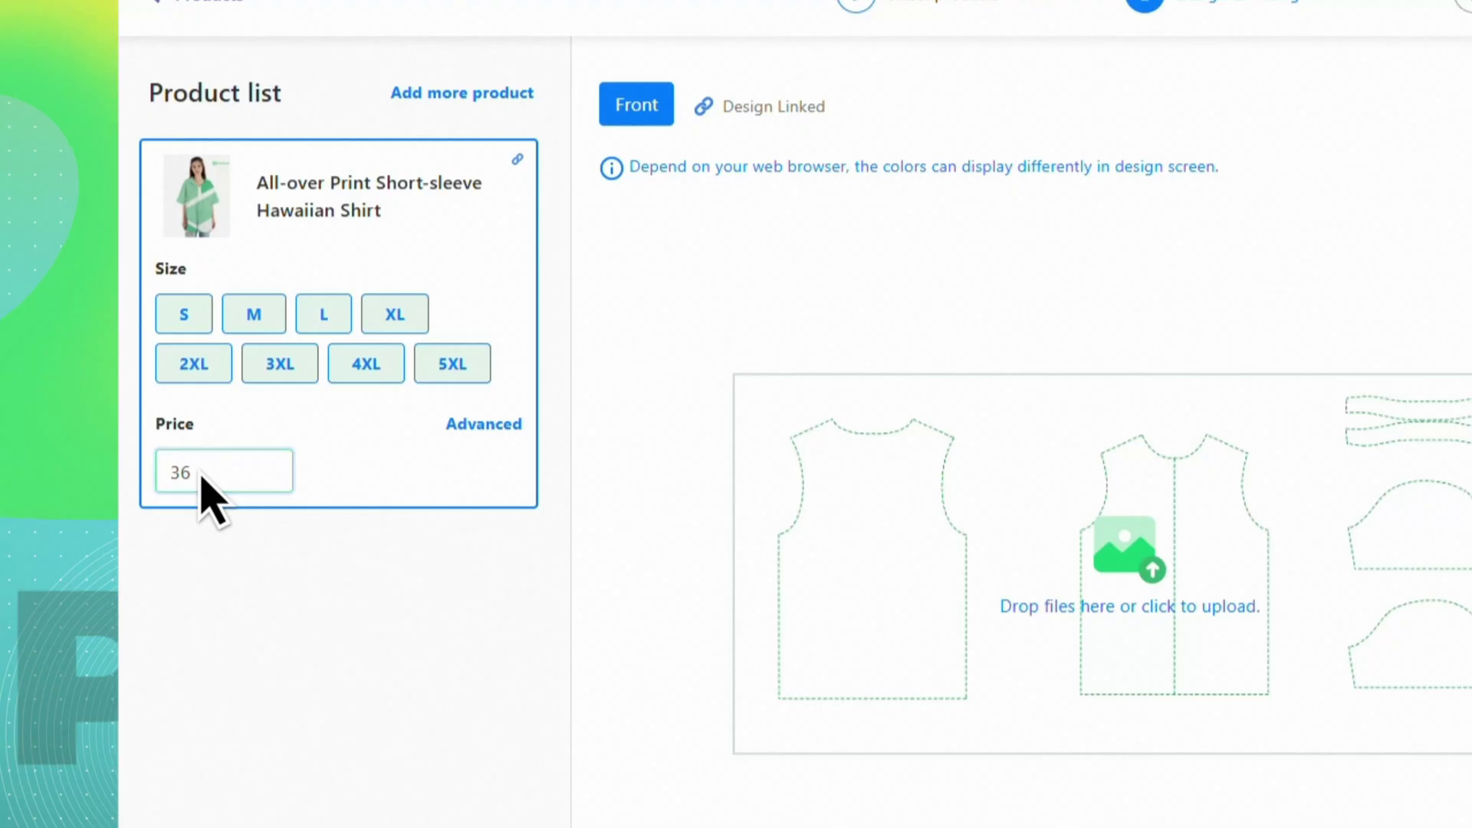
- Raise the 4XL and 5XL prices to 37 in the advanced per-size pricing
{"action": "left_click", "coordinate": [485, 429]}
{"action": "scroll", "coordinate": [943, 460], "scroll_direction": "down", "scroll_amount": 5}
{"action": "left_click", "coordinate": [760, 396]}
{"action": "key", "text": "BackSpace"}
{"action": "type", "text": "7"}
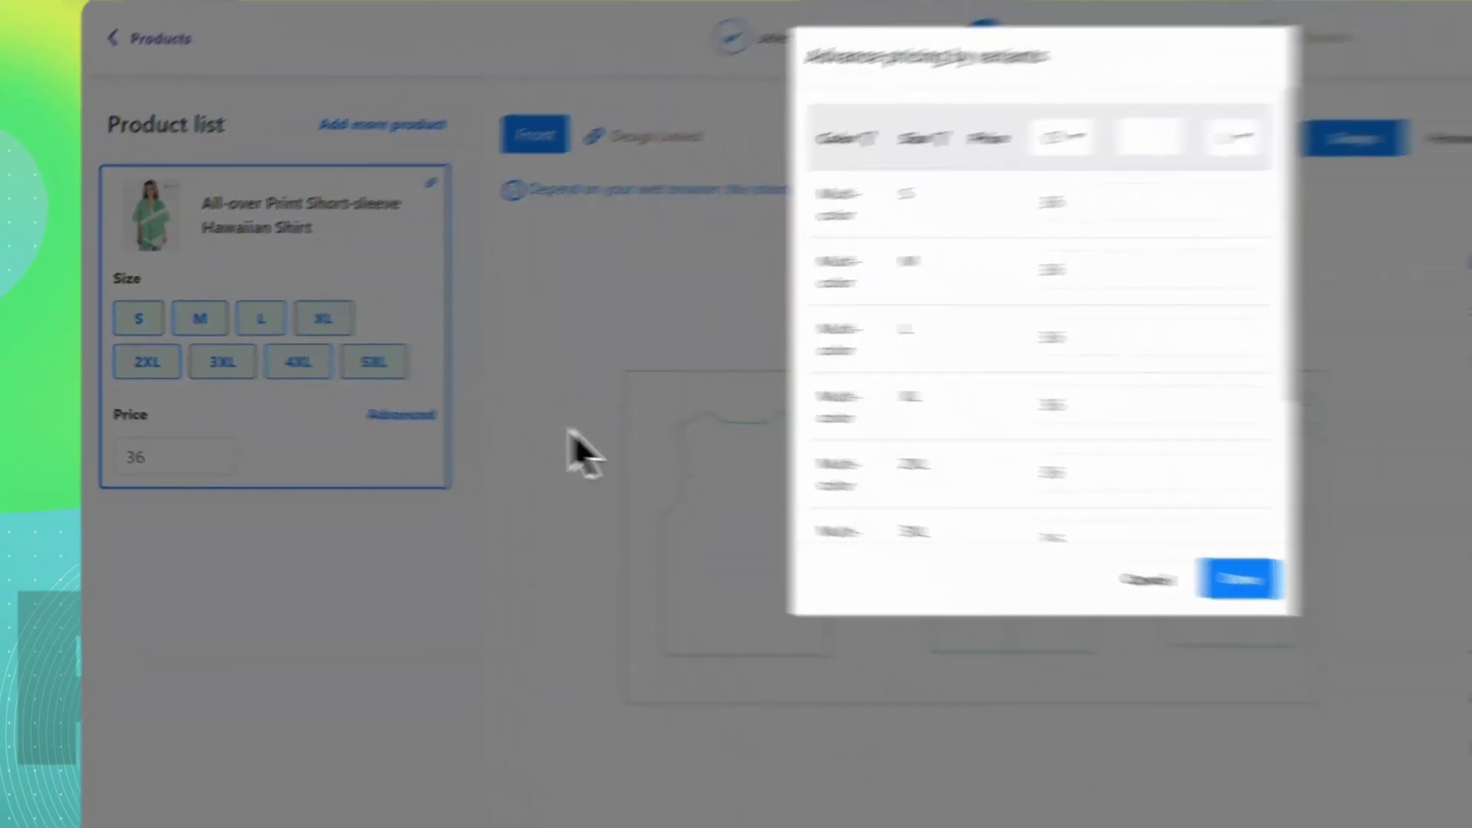
{"action": "left_click", "coordinate": [761, 442]}
{"action": "key", "text": "BackSpace"}
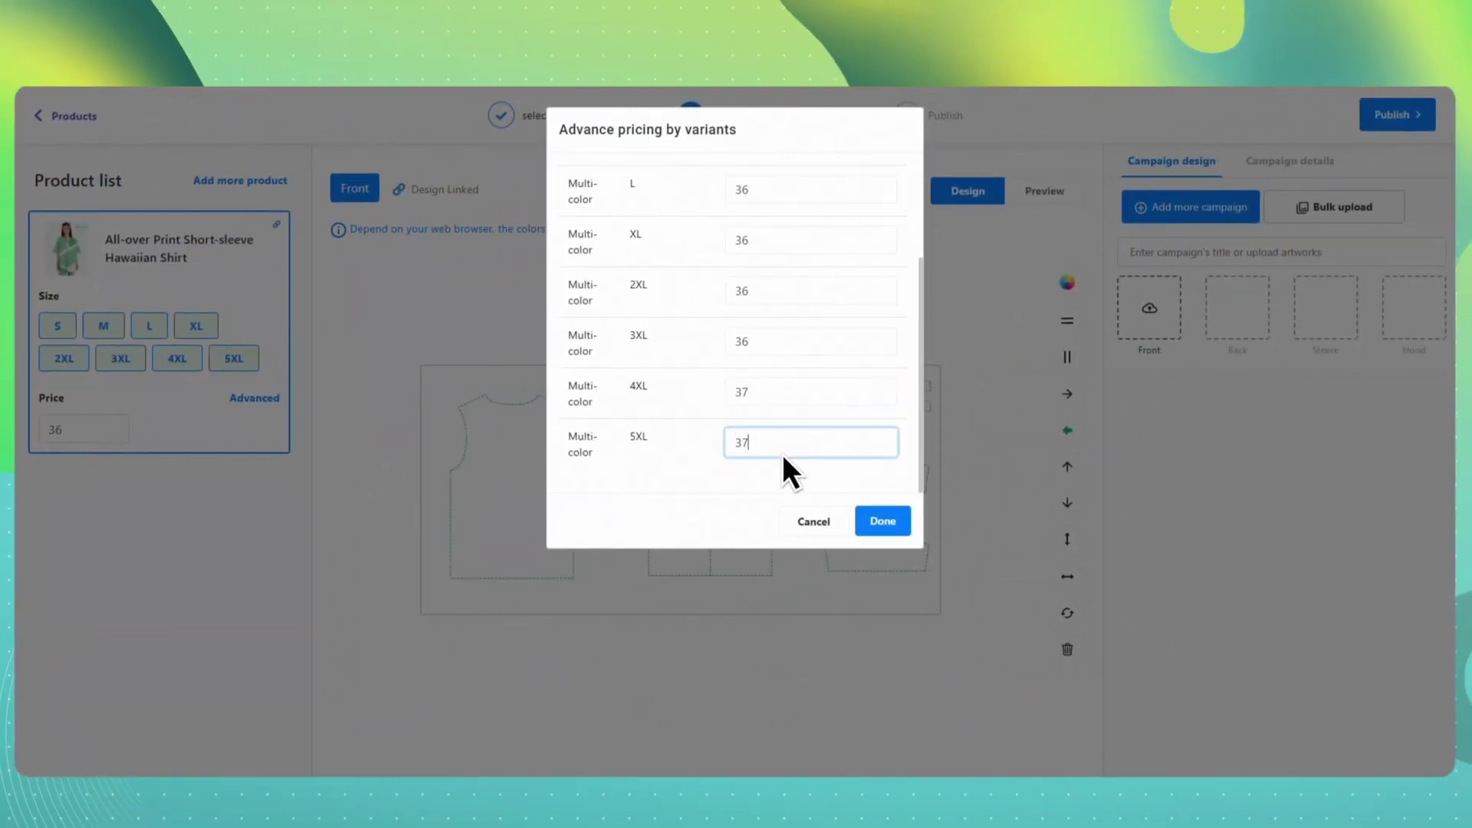
{"action": "type", "text": "7"}
{"action": "left_click", "coordinate": [892, 525]}
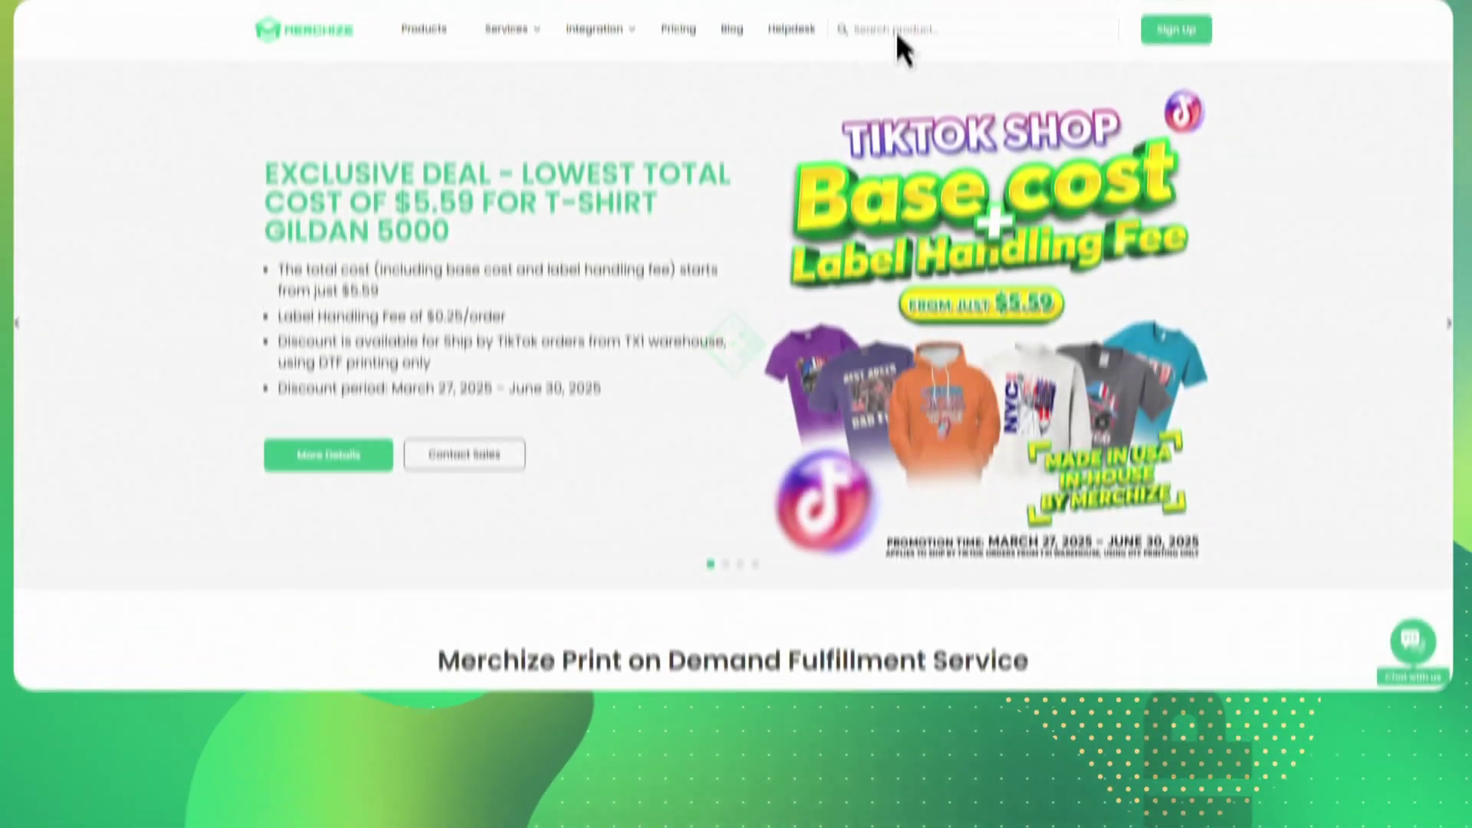
- Find the Hawaiian shirt on the Merchize website and read its Mockup & Template guidelines
{"action": "left_click", "coordinate": [902, 115]}
{"action": "type", "text": "Hawaii"}
{"action": "left_click", "coordinate": [678, 366]}
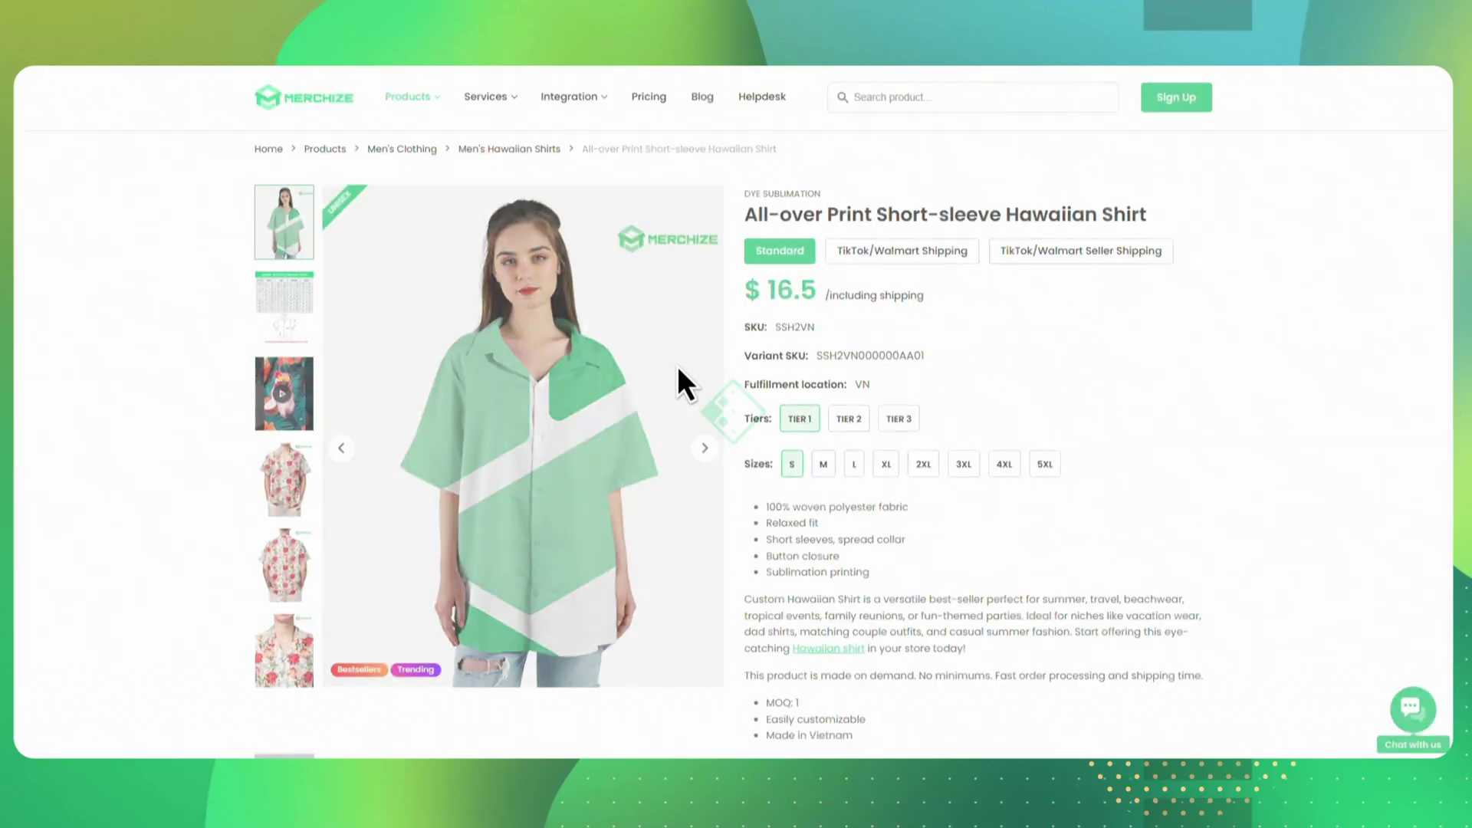
{"action": "scroll", "coordinate": [734, 396], "scroll_direction": "down", "scroll_amount": 3}
{"action": "scroll", "coordinate": [908, 487], "scroll_direction": "down", "scroll_amount": 8}
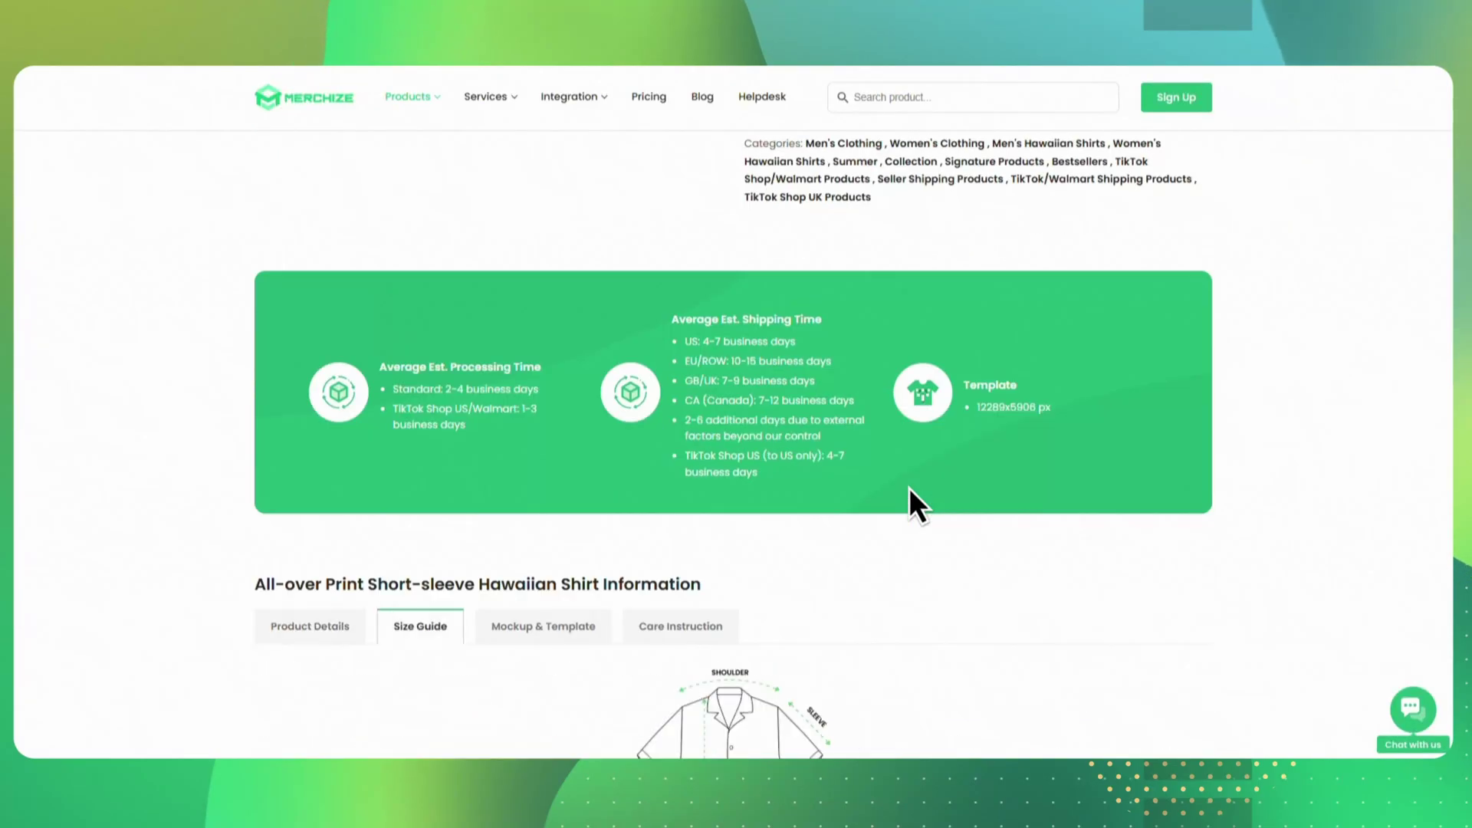
{"action": "left_click", "coordinate": [599, 330]}
{"action": "scroll", "coordinate": [602, 329], "scroll_direction": "down", "scroll_amount": 3}
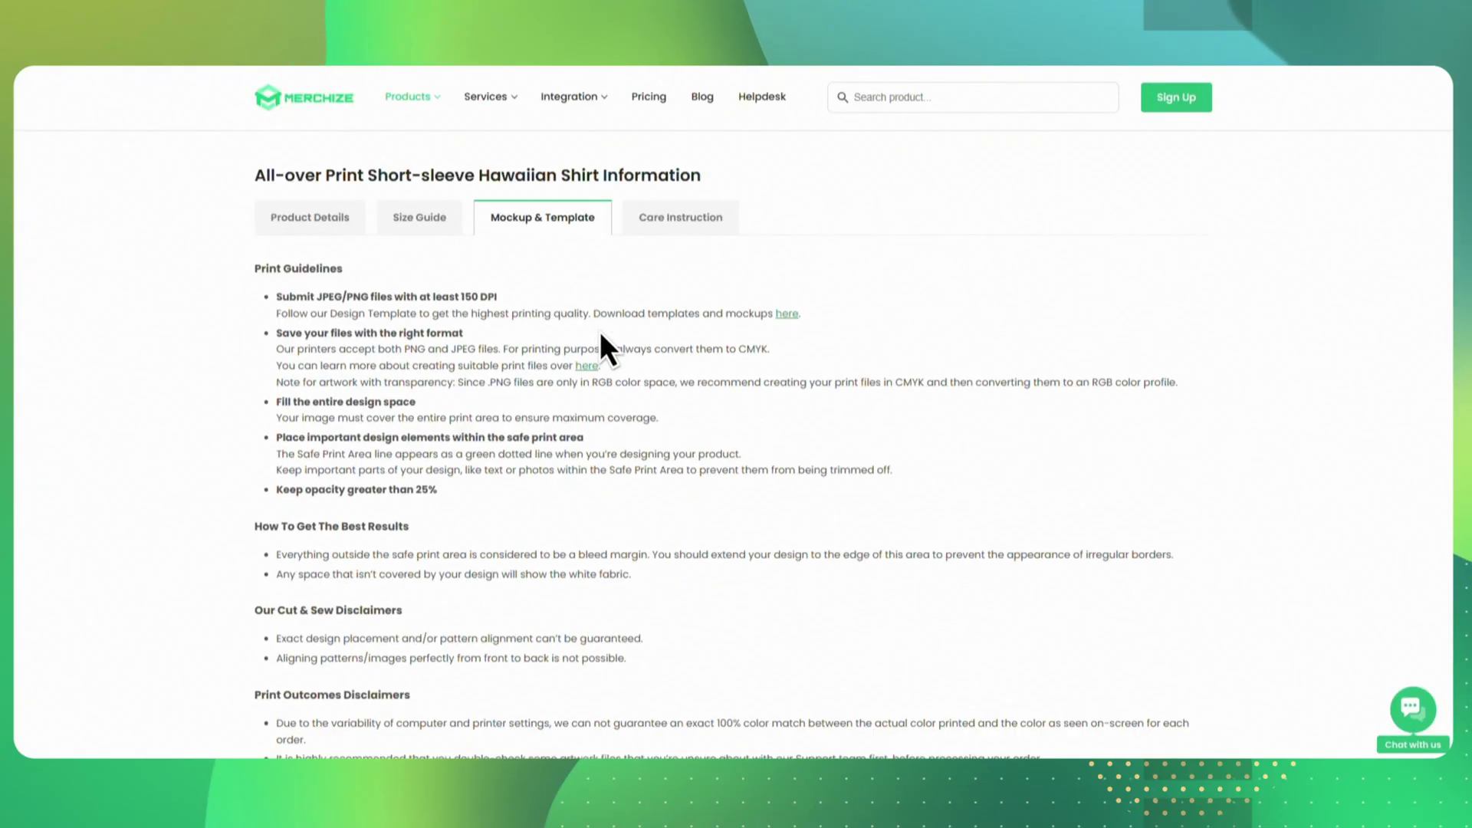
- Download the shirt's design template from the shared templates folder despite the virus-scan warning
{"action": "left_click", "coordinate": [781, 196]}
{"action": "left_click", "coordinate": [350, 309]}
{"action": "left_click", "coordinate": [399, 367]}
{"action": "left_click", "coordinate": [882, 461]}
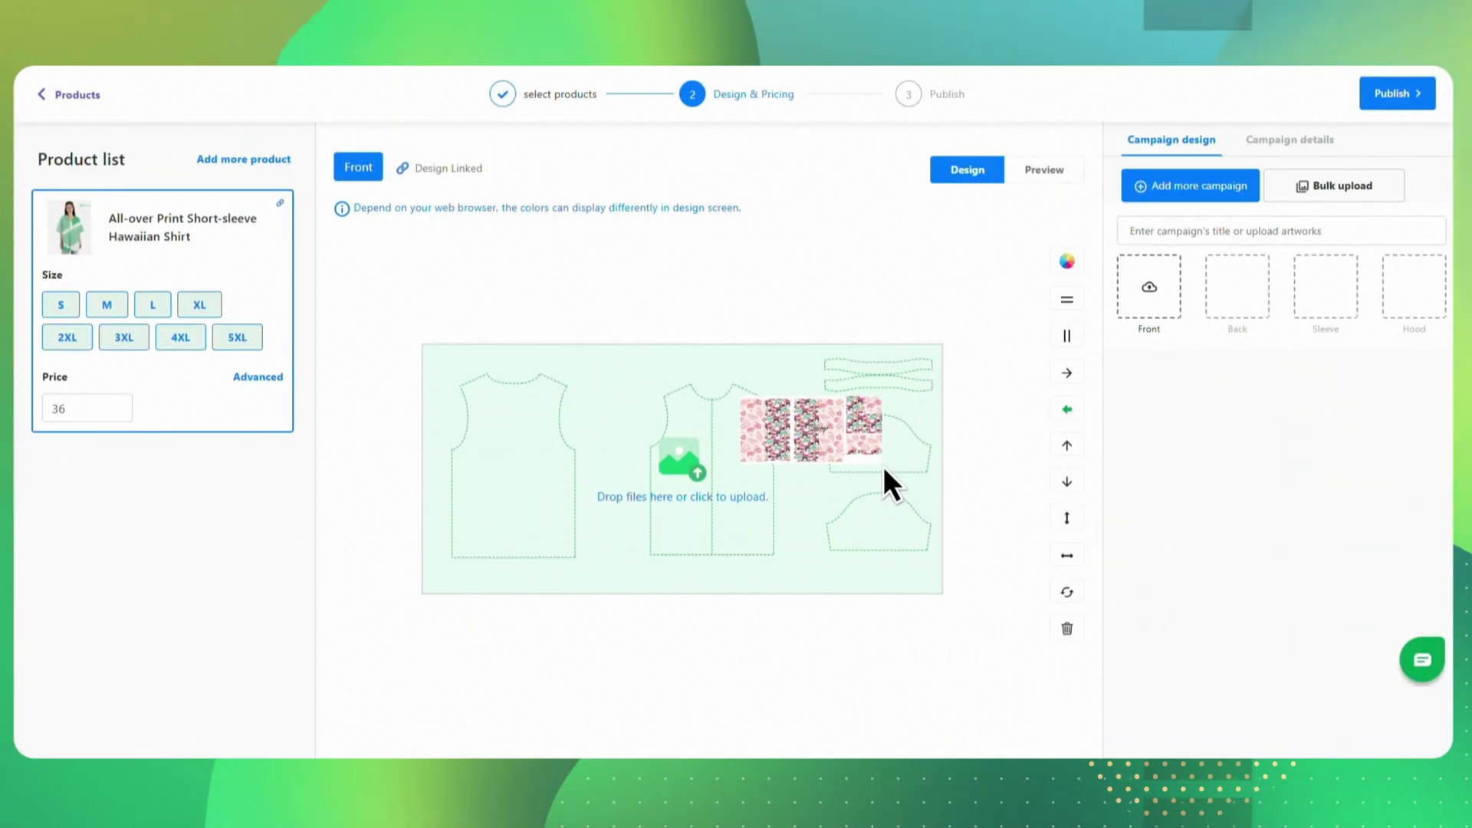
- Place the pattern artwork on the shirt template and enlarge it to cover the template
{"action": "left_click_drag", "start_coordinate": [883, 466], "coordinate": [883, 466]}
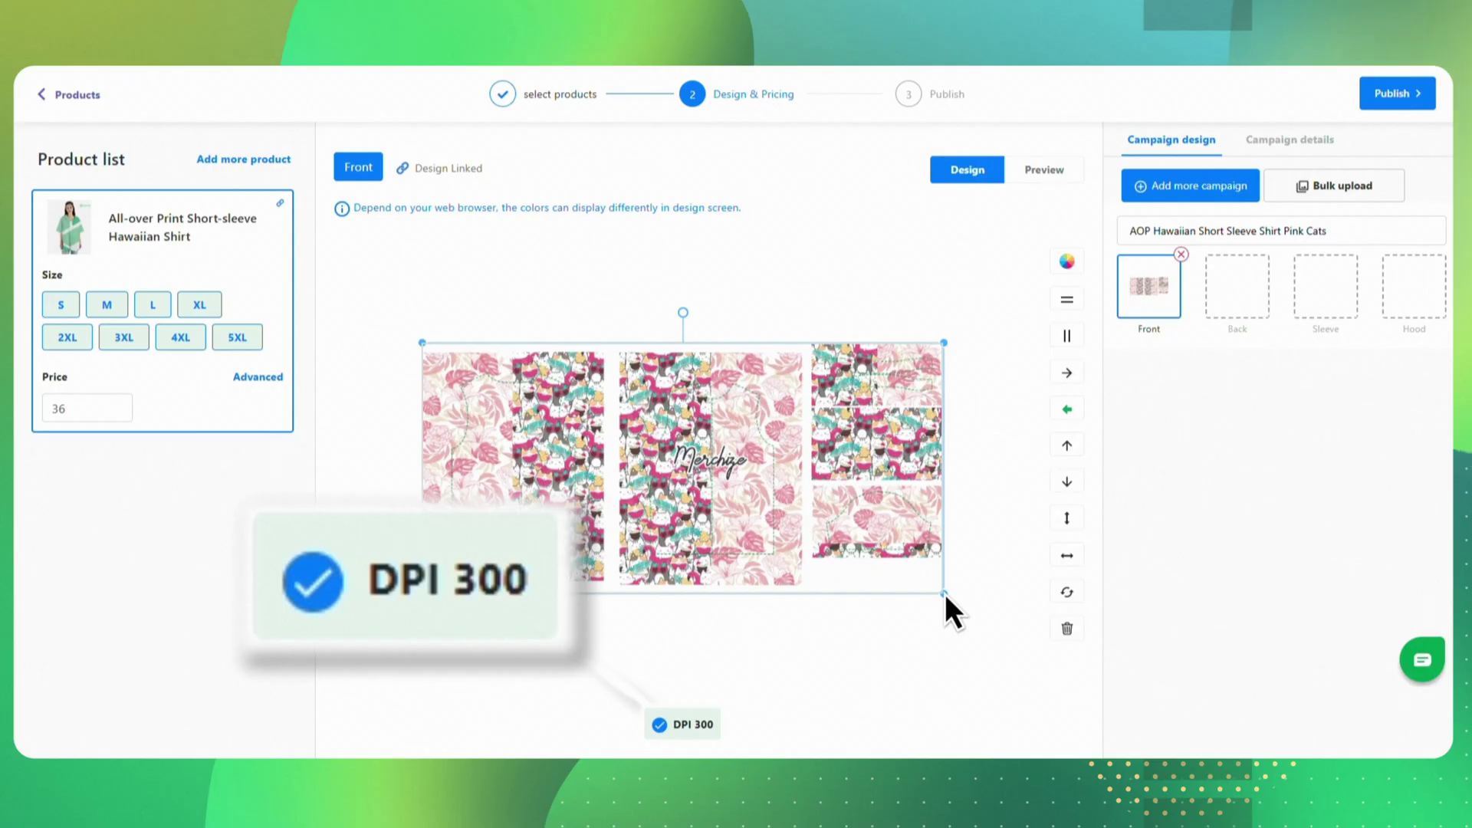
{"action": "left_click_drag", "start_coordinate": [944, 593], "coordinate": [935, 590]}
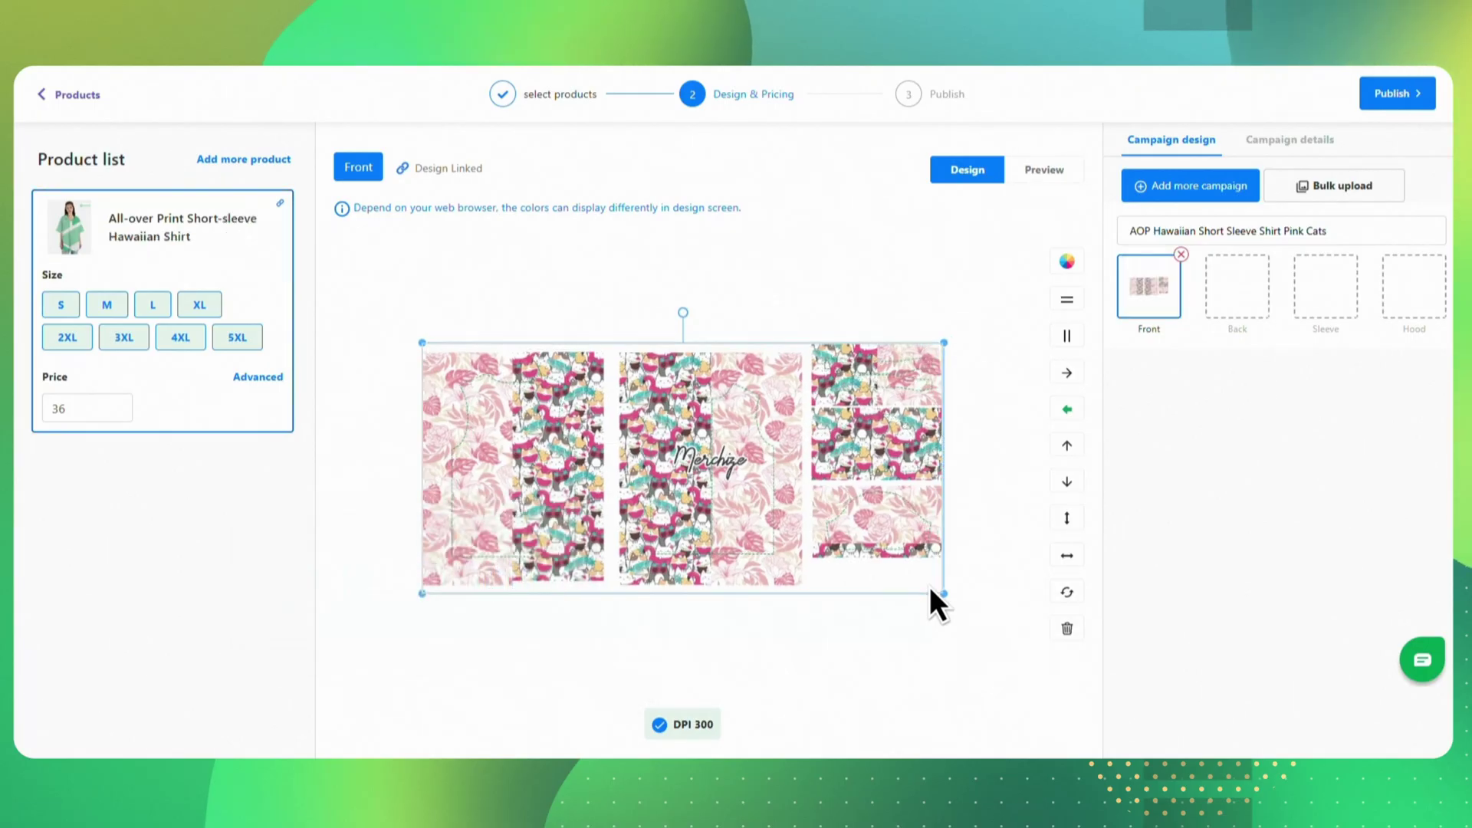
{"action": "left_click", "coordinate": [948, 528]}
- Preview the front, back and lifestyle mockups, then publish the Hawaiian shirt
{"action": "left_click", "coordinate": [1042, 170]}
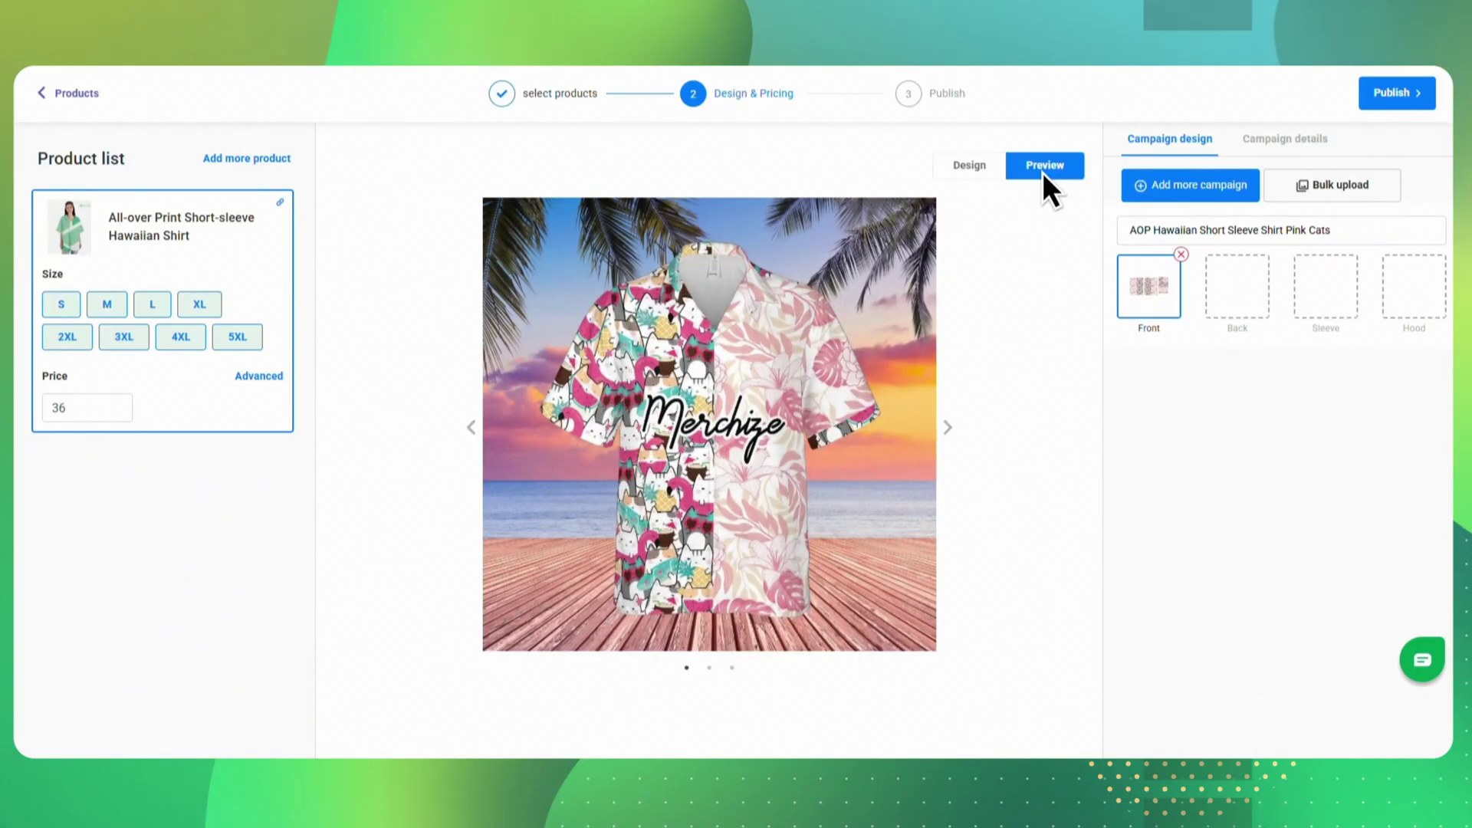
{"action": "left_click", "coordinate": [949, 426]}
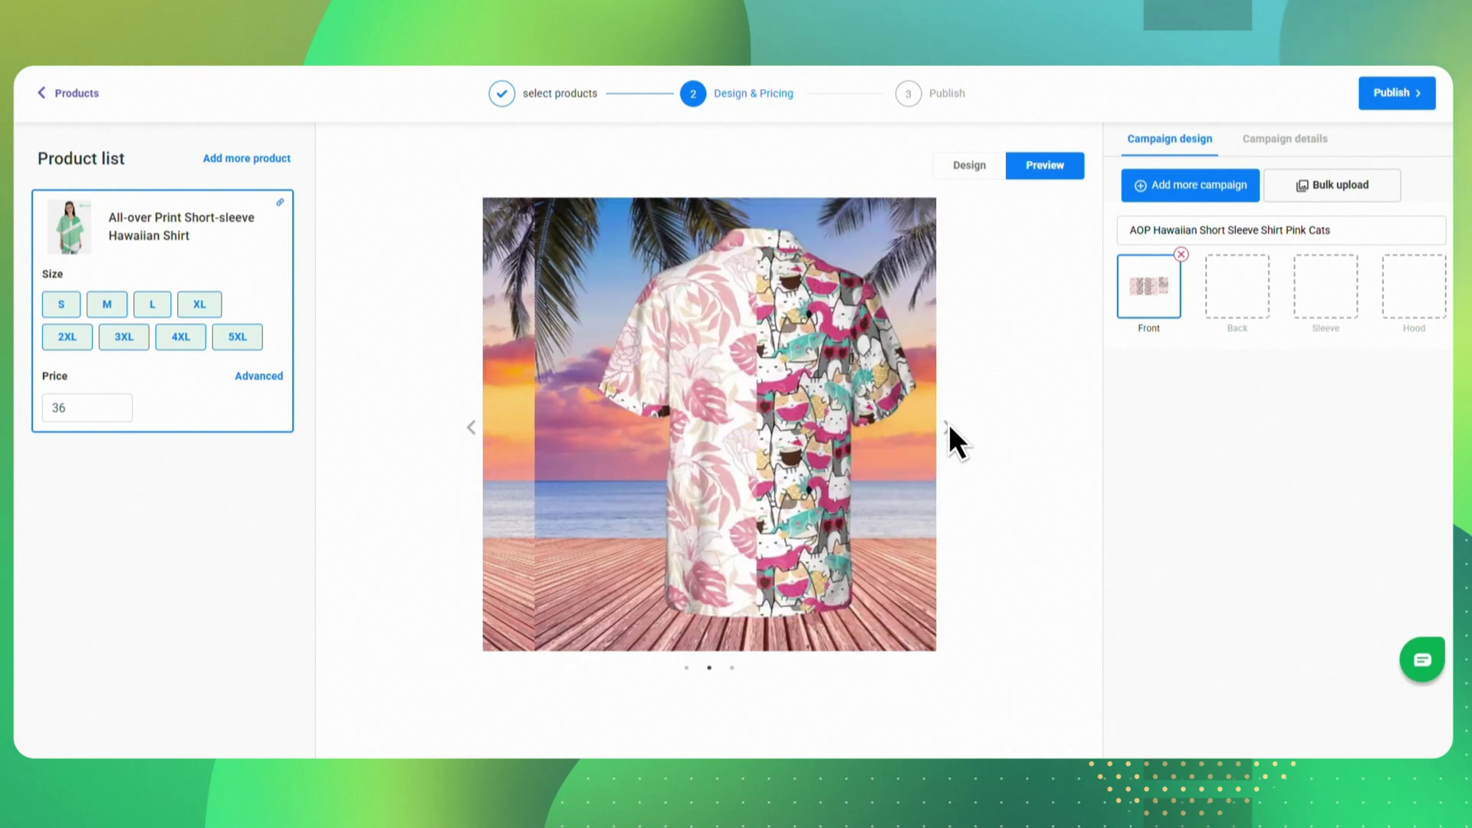
{"action": "left_click", "coordinate": [949, 425]}
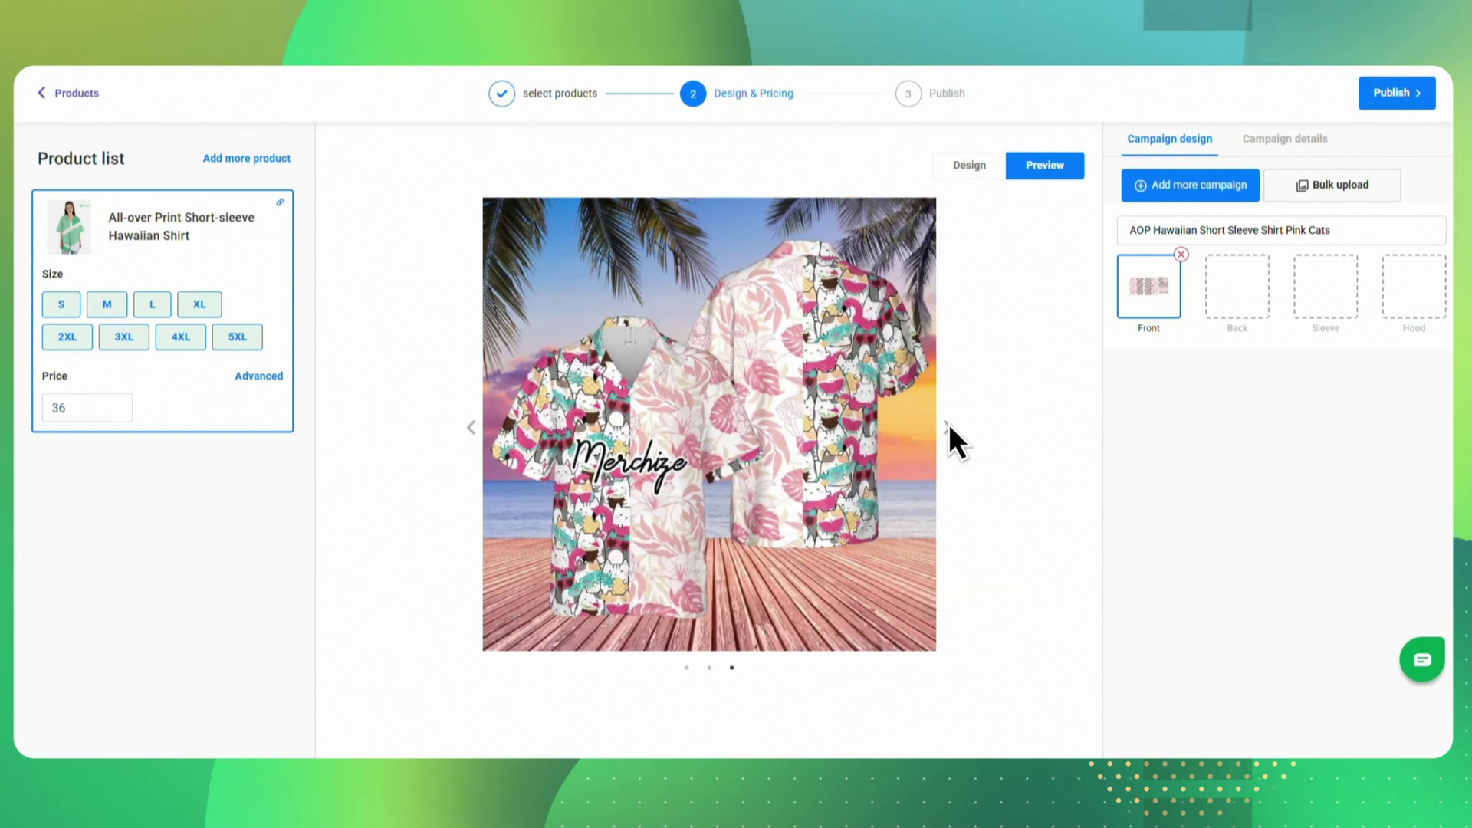
{"action": "left_click", "coordinate": [1399, 104]}
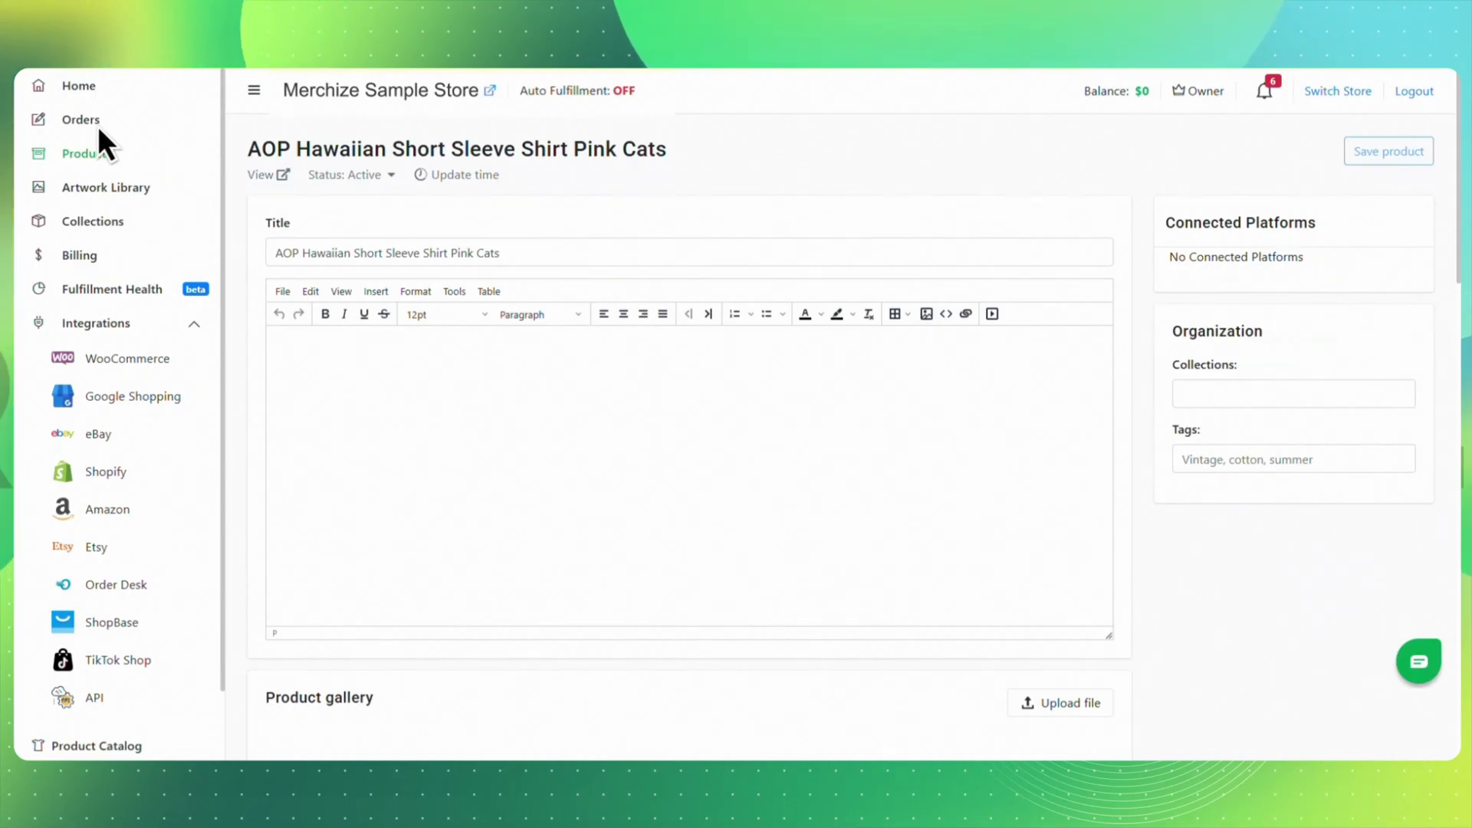
- Create a new order, trying Order with label before settling on Normal order, and open the product picker
{"action": "left_click", "coordinate": [153, 123]}
{"action": "left_click", "coordinate": [1185, 154]}
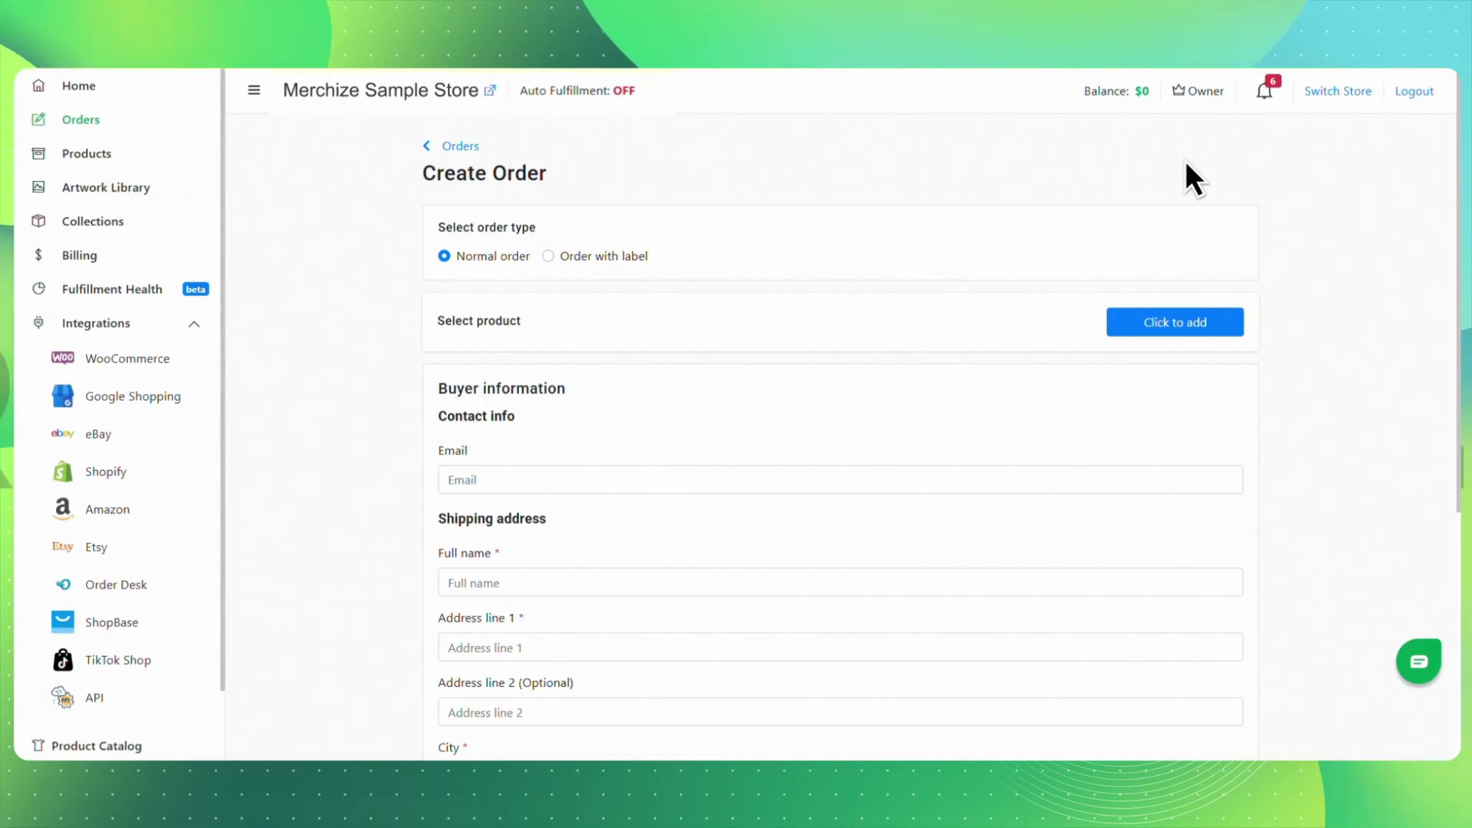
{"action": "left_click", "coordinate": [548, 257]}
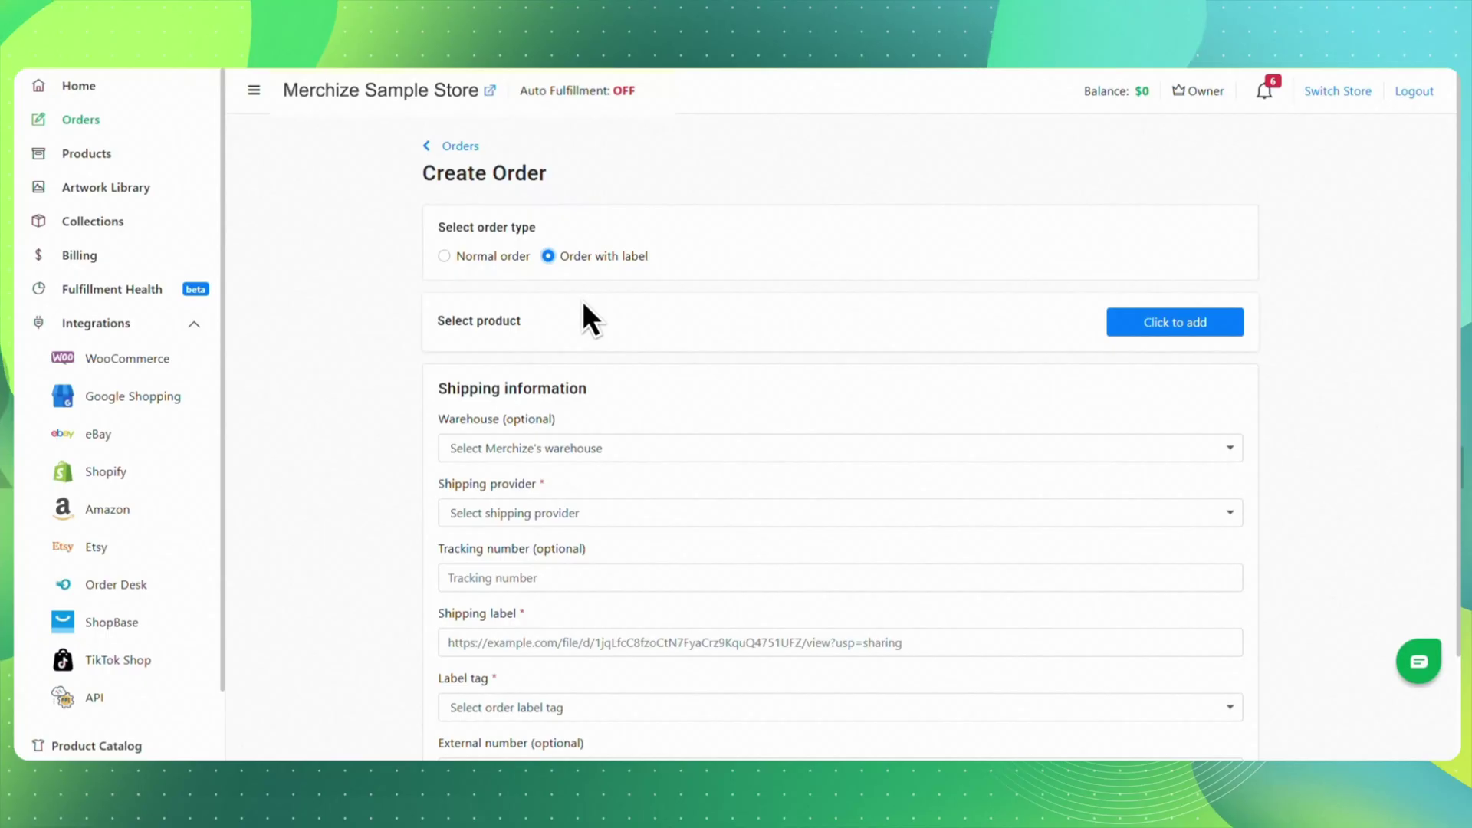
{"action": "scroll", "coordinate": [583, 302], "scroll_direction": "down", "scroll_amount": 2}
{"action": "scroll", "coordinate": [589, 310], "scroll_direction": "up", "scroll_amount": 2}
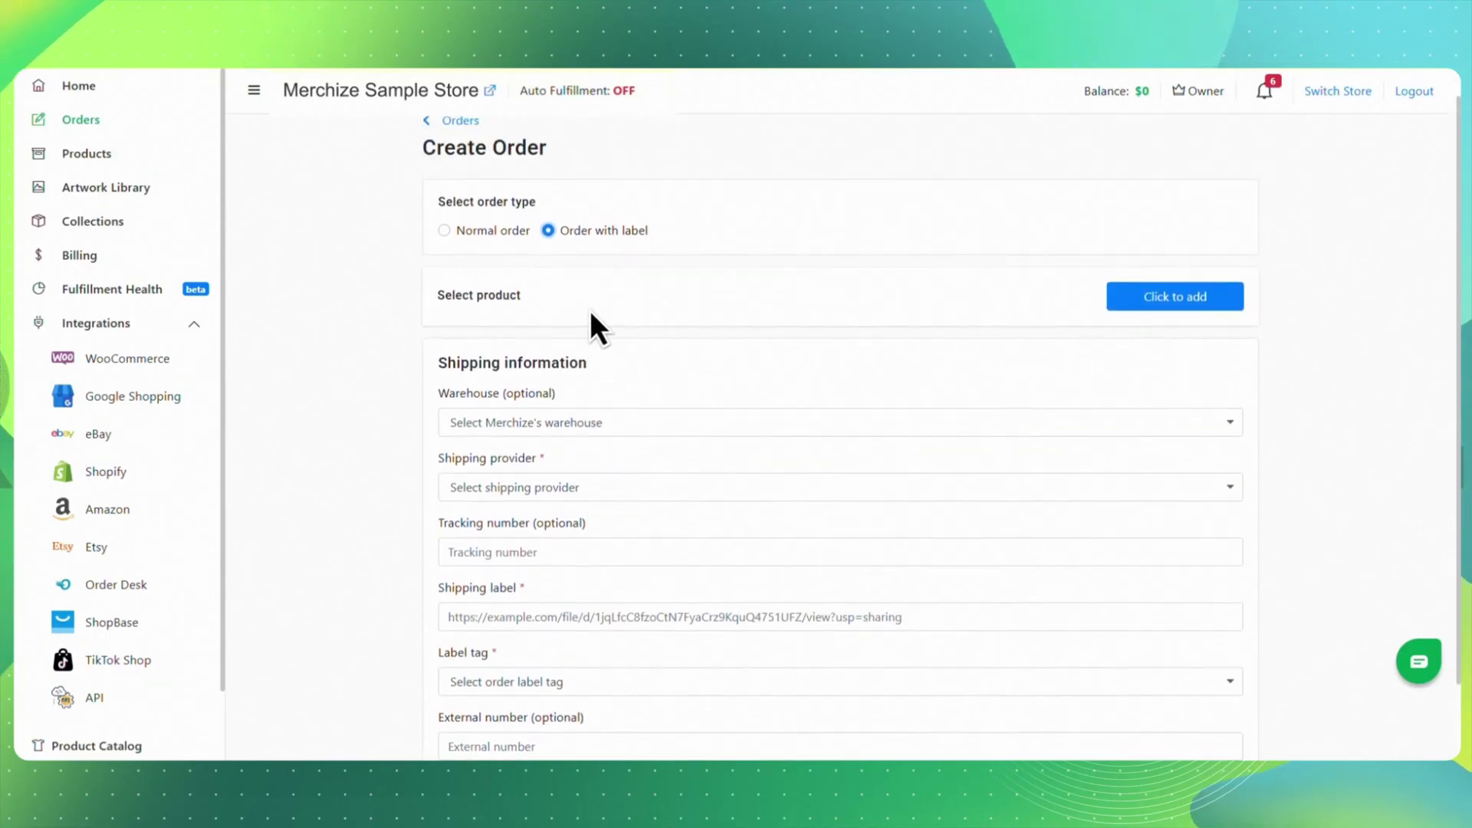
{"action": "left_click", "coordinate": [444, 256]}
{"action": "left_click", "coordinate": [1128, 329]}
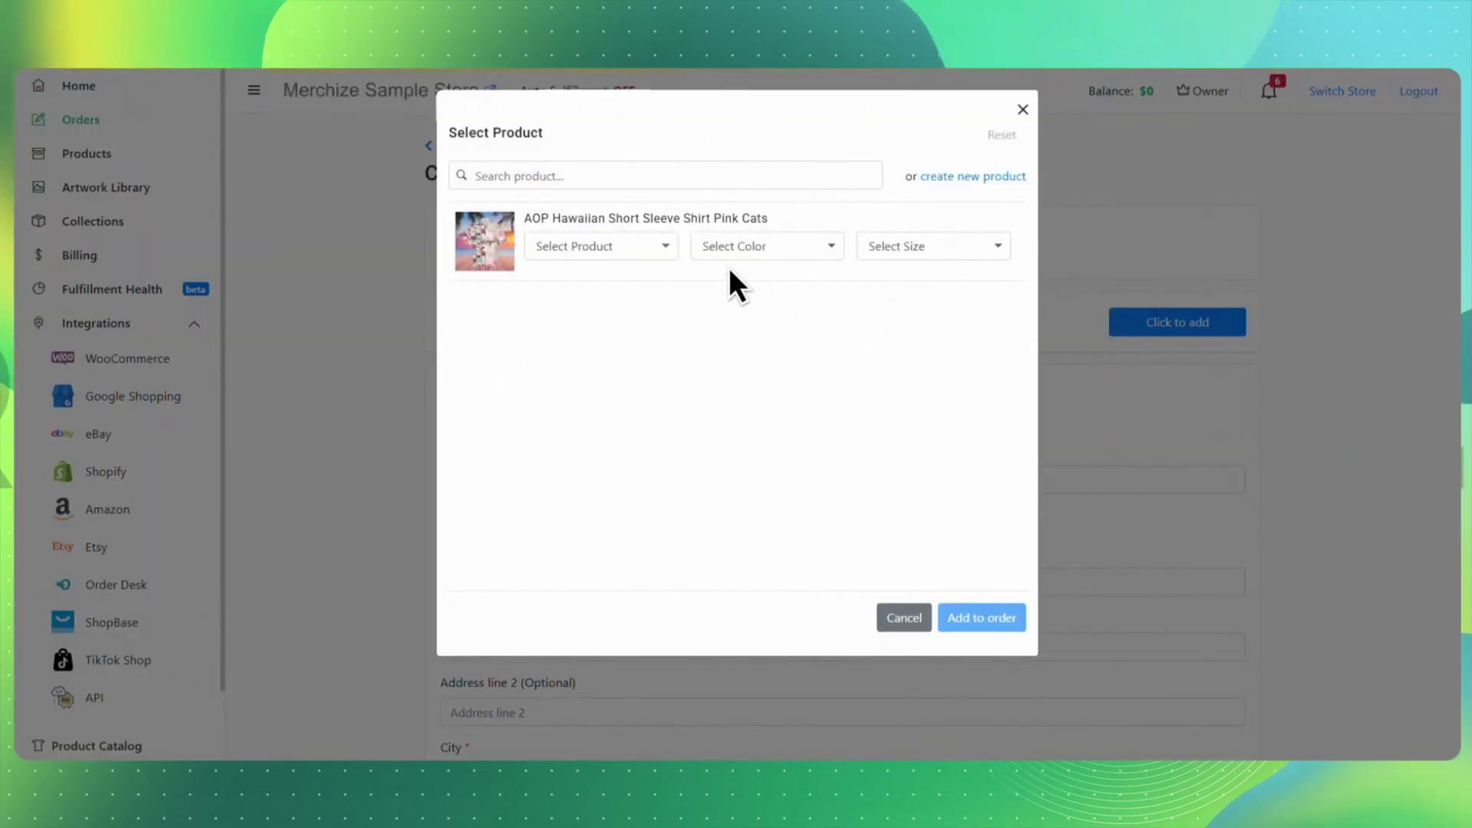
- Add the All-over Print Hawaiian Shirt in Multi-color, size S, to the order
{"action": "left_click", "coordinate": [577, 244]}
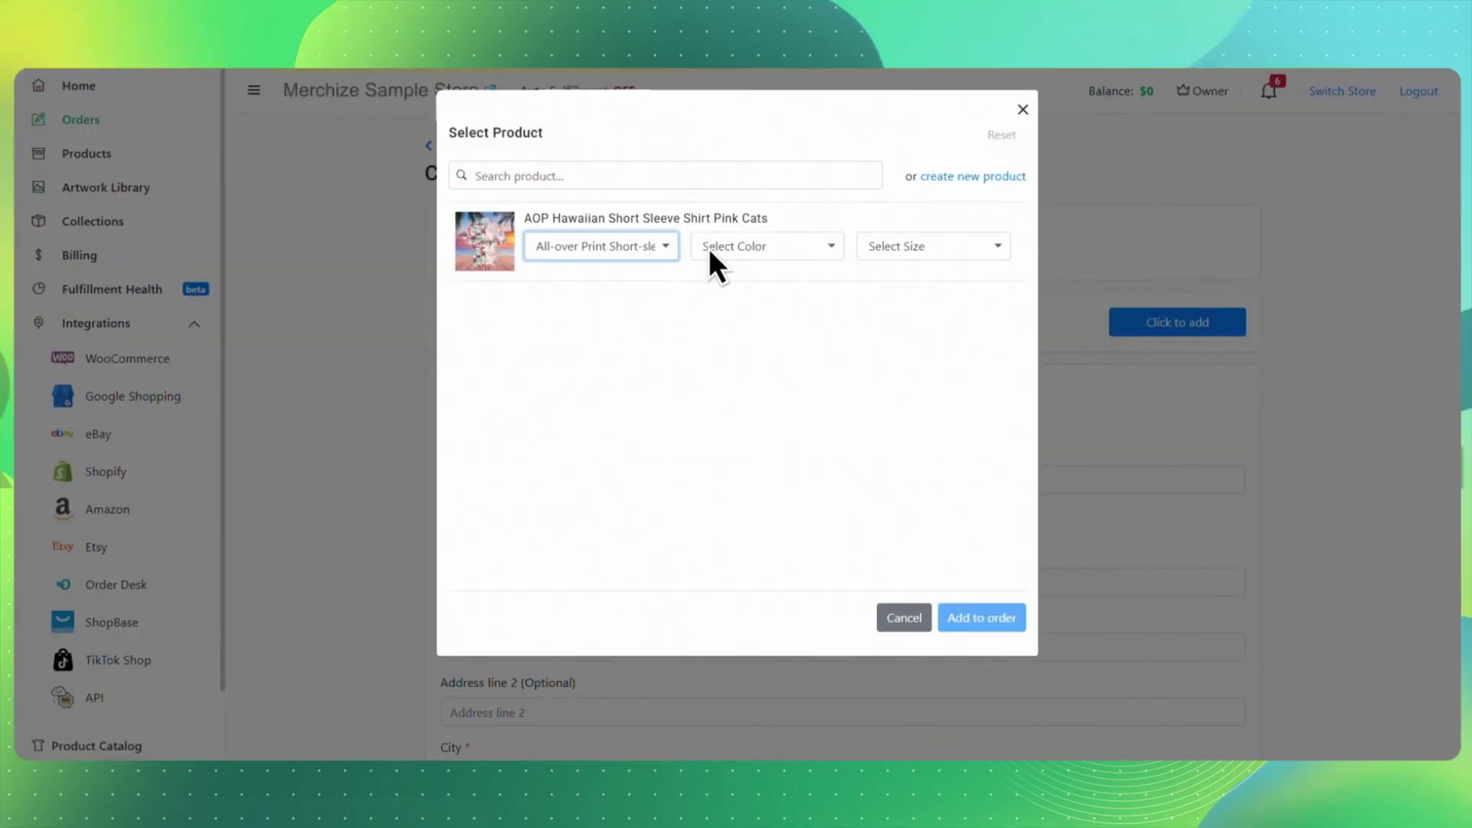
{"action": "left_click", "coordinate": [757, 247]}
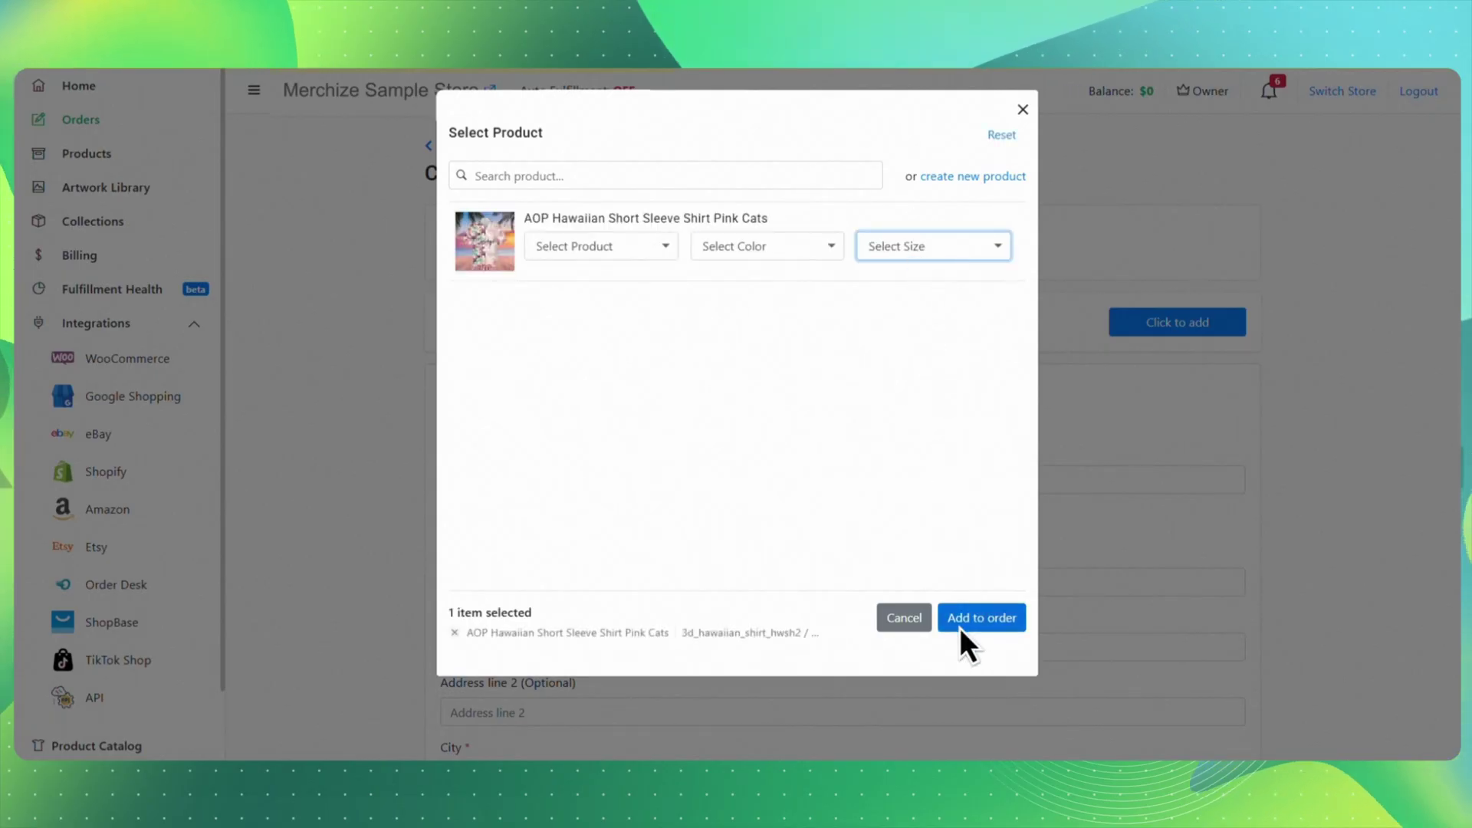
{"action": "left_click", "coordinate": [961, 627]}
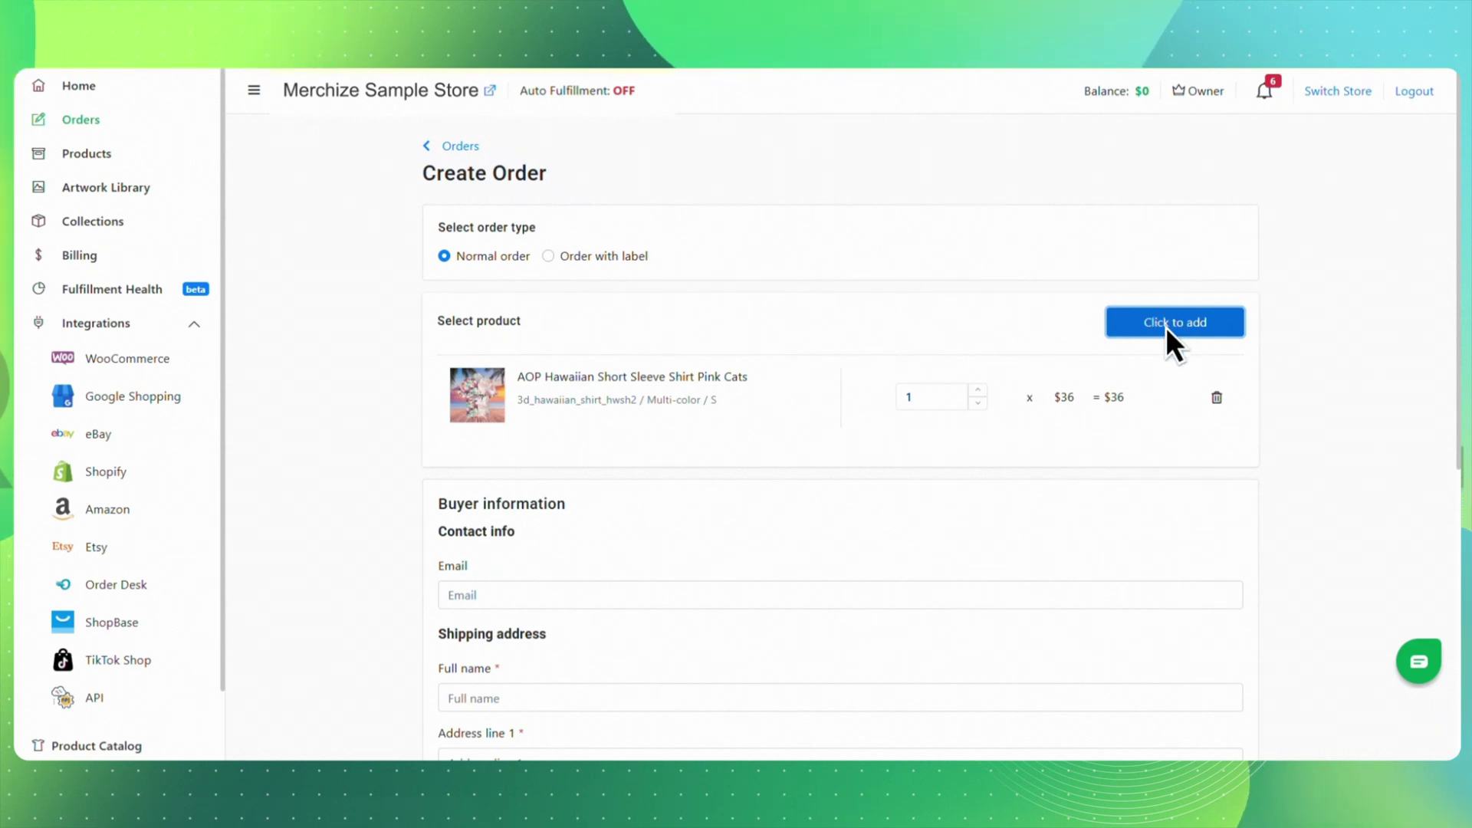
- Enter the buyer's full name and first address line, and set the country to United States
{"action": "scroll", "coordinate": [1165, 337], "scroll_direction": "down", "scroll_amount": 5}
{"action": "left_click", "coordinate": [547, 322]}
{"action": "type", "text": "Marie"}
{"action": "left_click", "coordinate": [566, 388]}
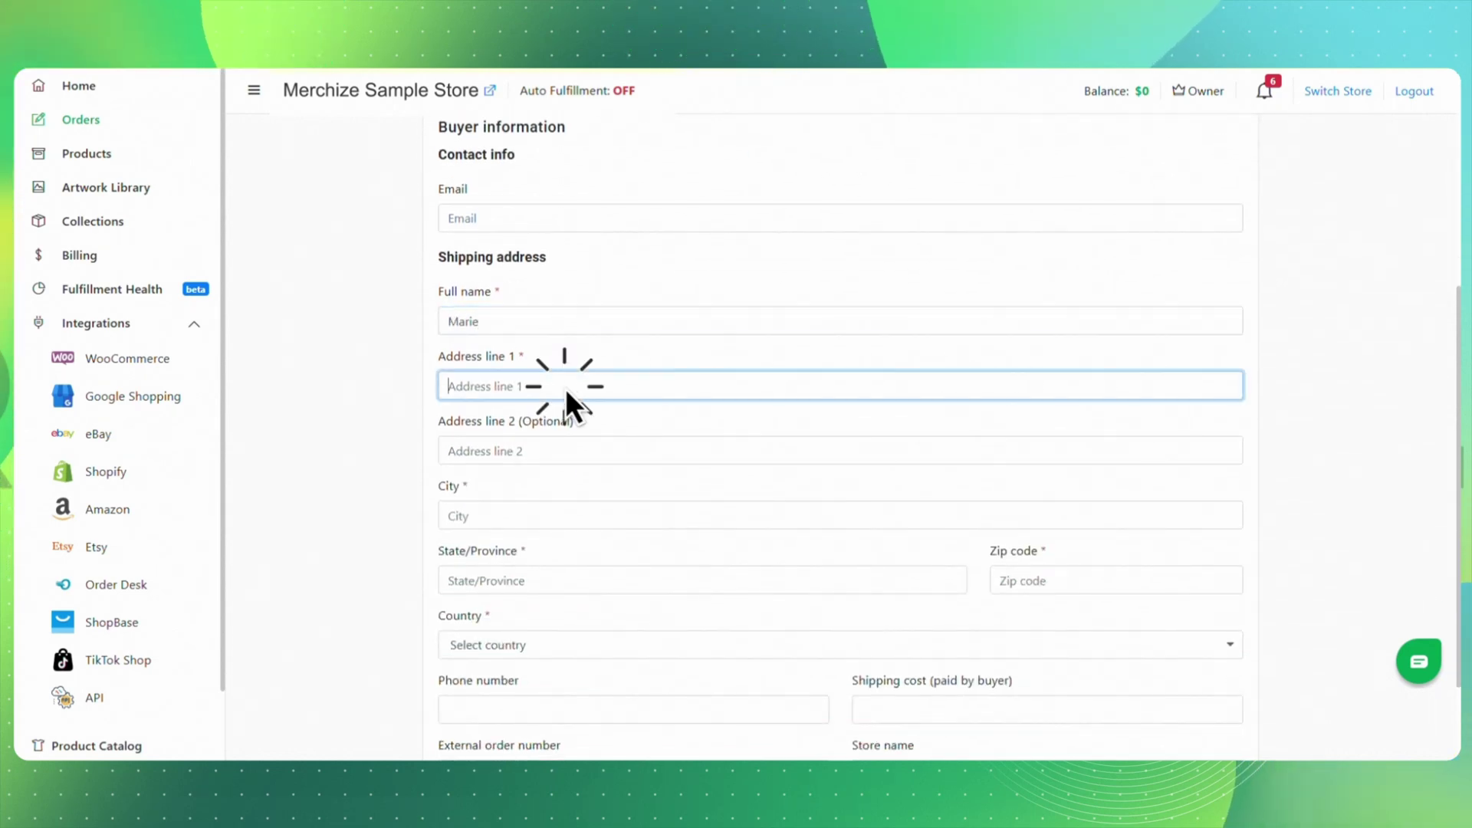
{"action": "type", "text": "United States"}
{"action": "left_click", "coordinate": [544, 580]}
{"action": "left_click", "coordinate": [559, 645]}
{"action": "left_click", "coordinate": [570, 580]}
- Set the state to Indiana, fill in the city and zip code, and create the order
{"action": "left_click", "coordinate": [536, 597]}
{"action": "left_click", "coordinate": [546, 516]}
{"action": "type", "text": "Indiana"}
{"action": "left_click", "coordinate": [1059, 580]}
{"action": "type", "text": "54657"}
{"action": "scroll", "coordinate": [1124, 642], "scroll_direction": "down", "scroll_amount": 2}
{"action": "left_click", "coordinate": [1218, 729]}
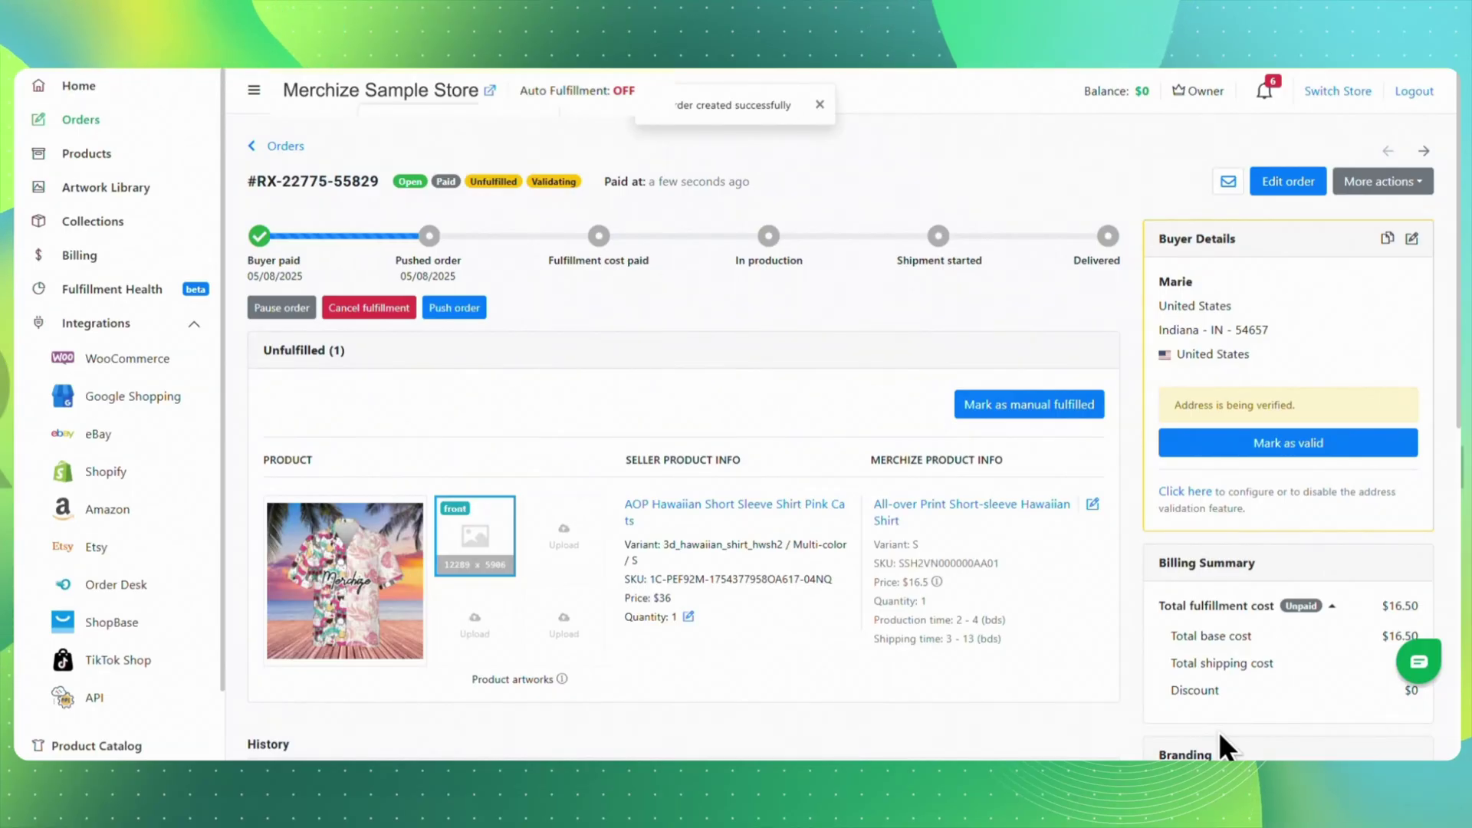
- Confirm the order's buyer address as valid in Buyer Details, then return to the Orders list
{"action": "scroll", "coordinate": [1217, 731], "scroll_direction": "down", "scroll_amount": 3}
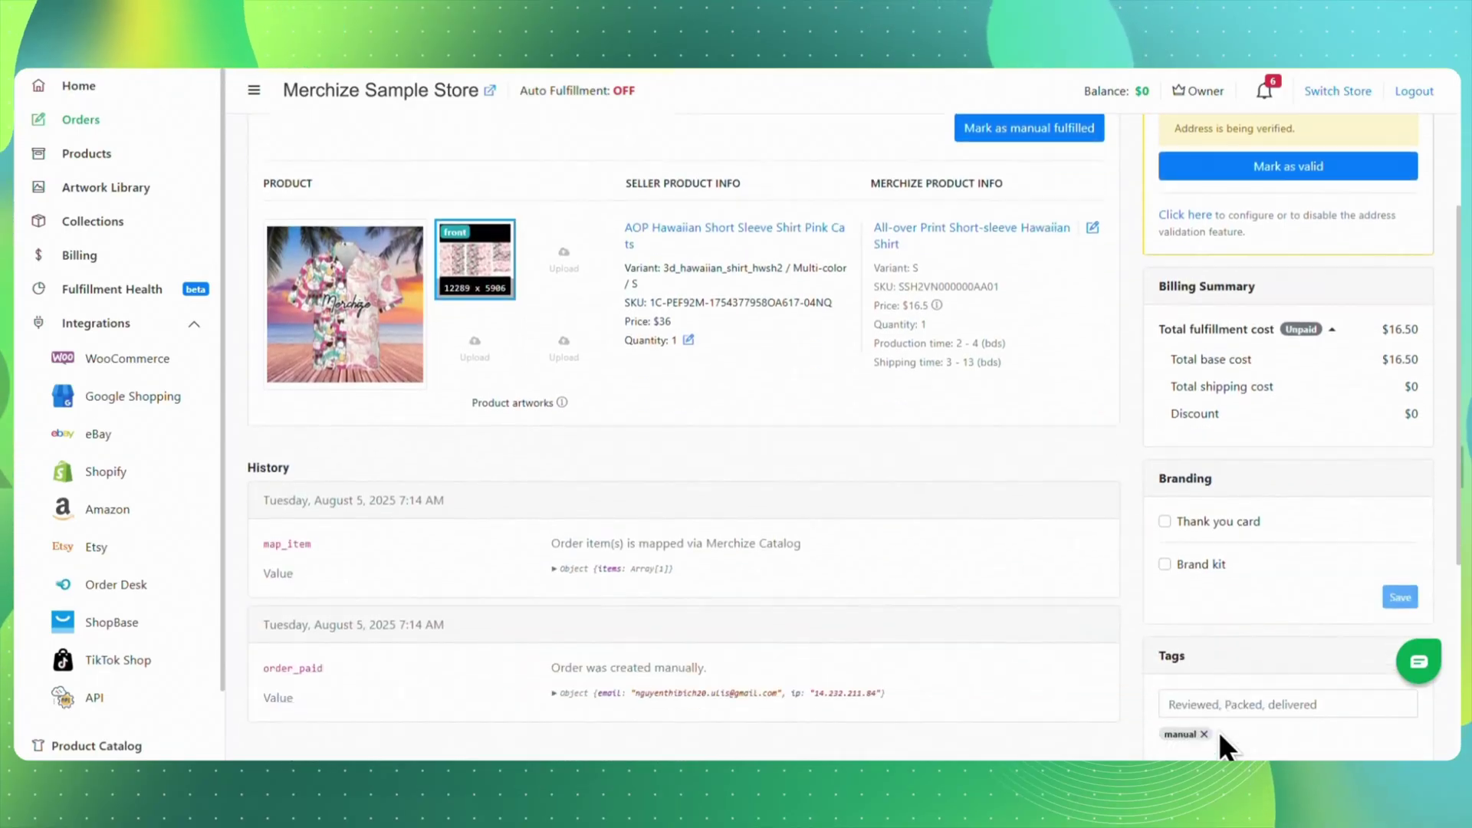
{"action": "scroll", "coordinate": [1218, 731], "scroll_direction": "down", "scroll_amount": 4}
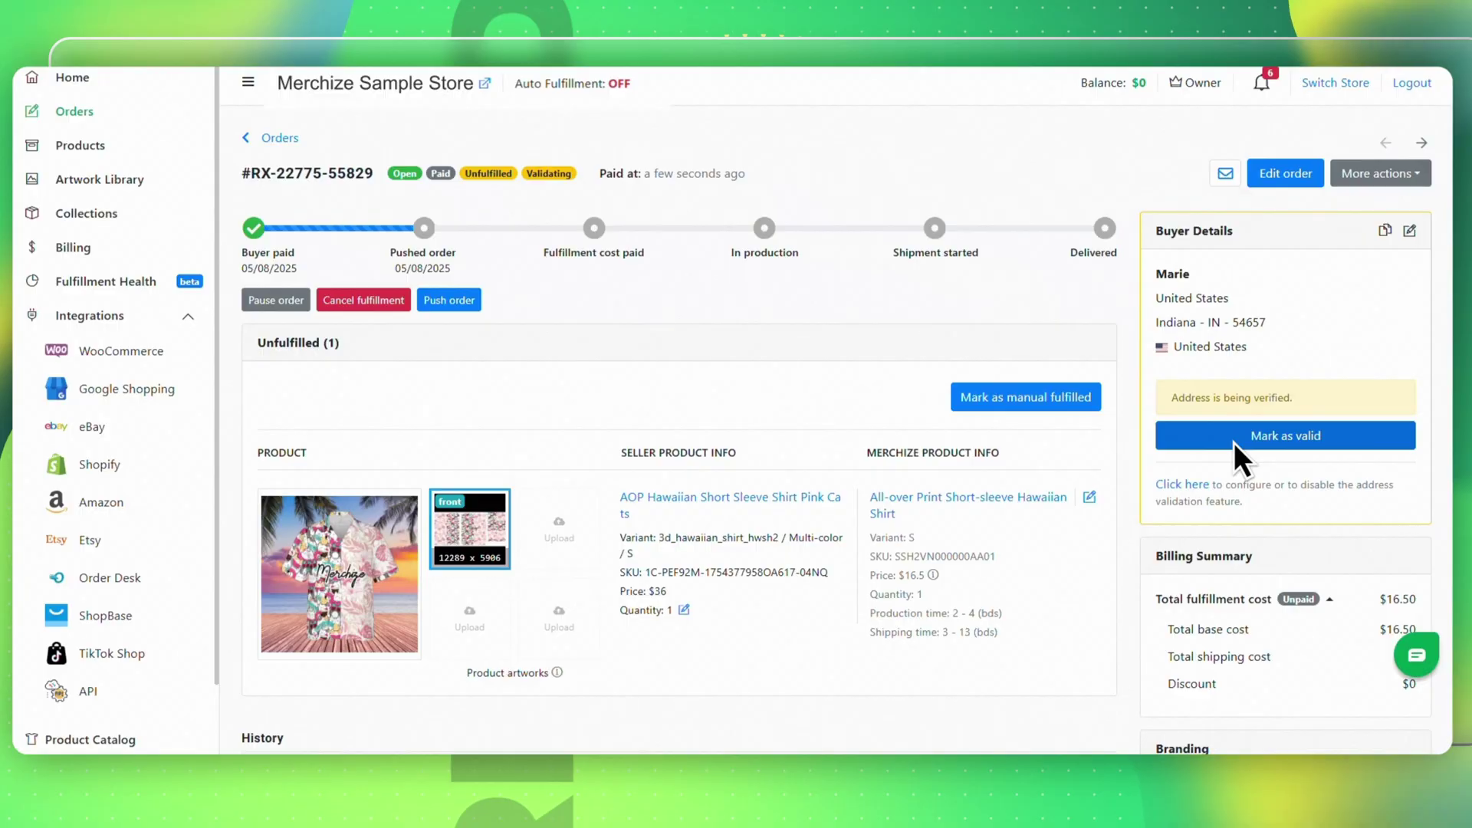
{"action": "left_click", "coordinate": [1234, 443]}
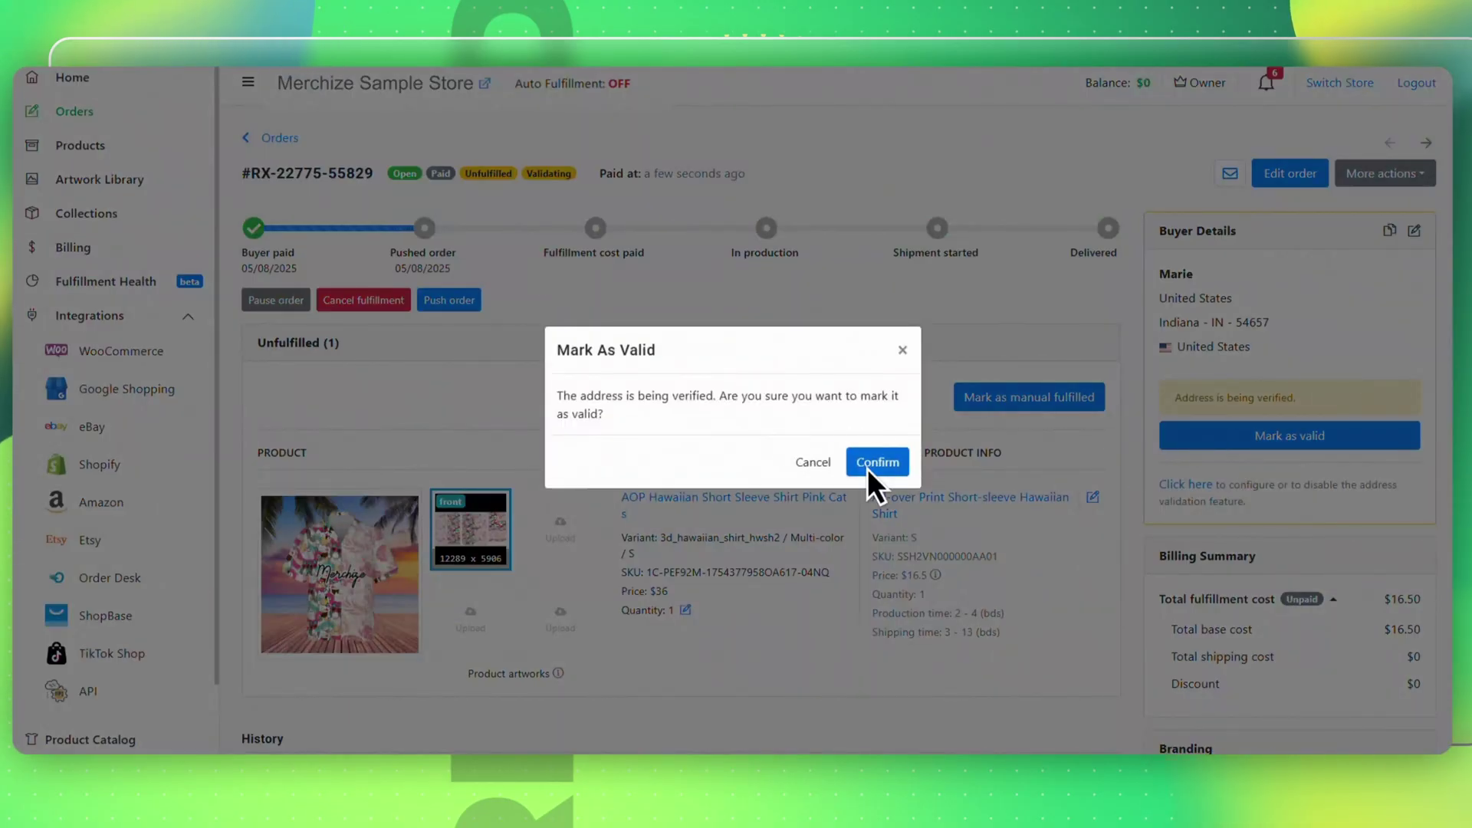
{"action": "left_click", "coordinate": [868, 469]}
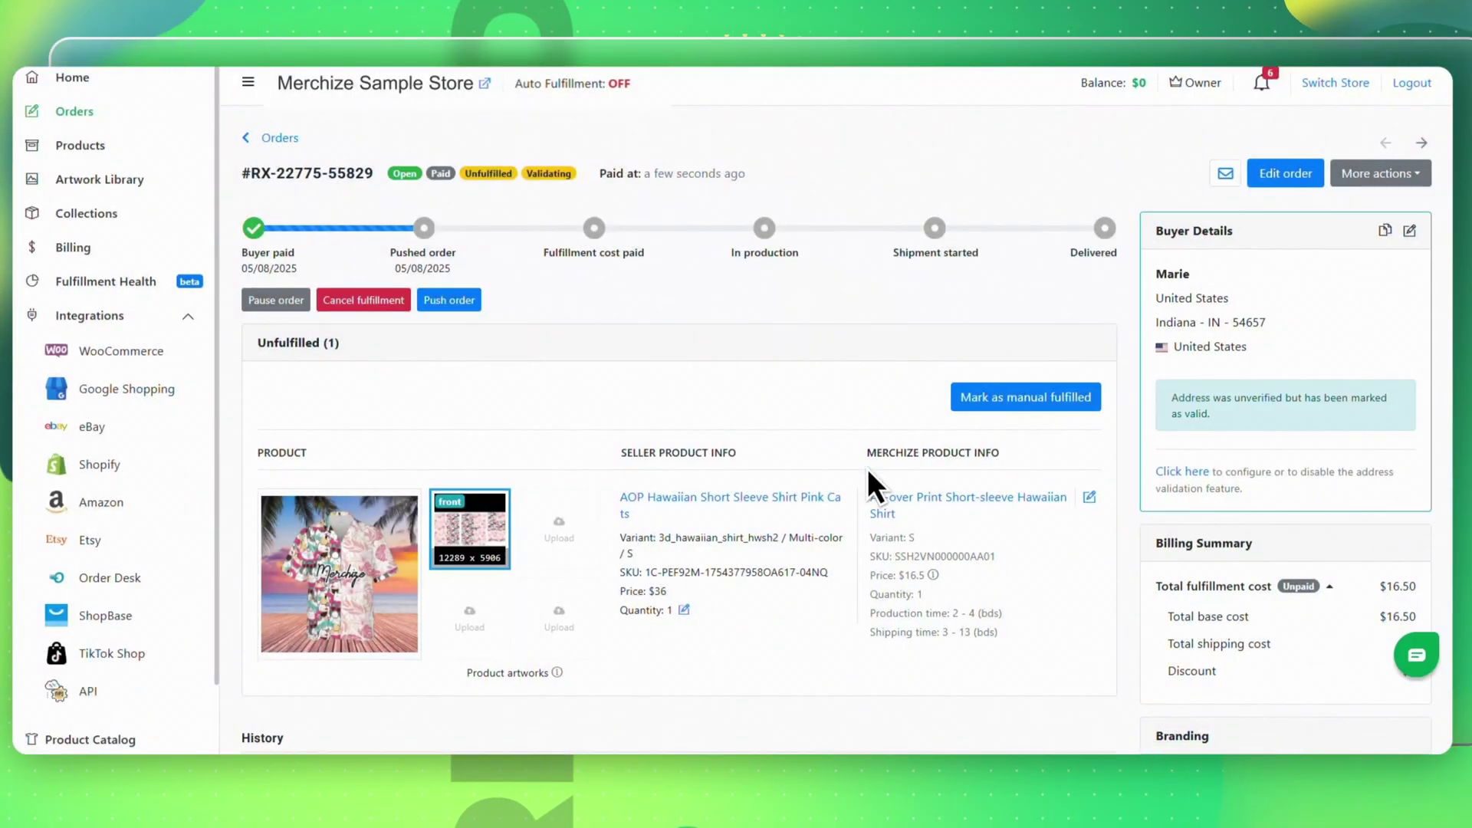
{"action": "left_click", "coordinate": [278, 138]}
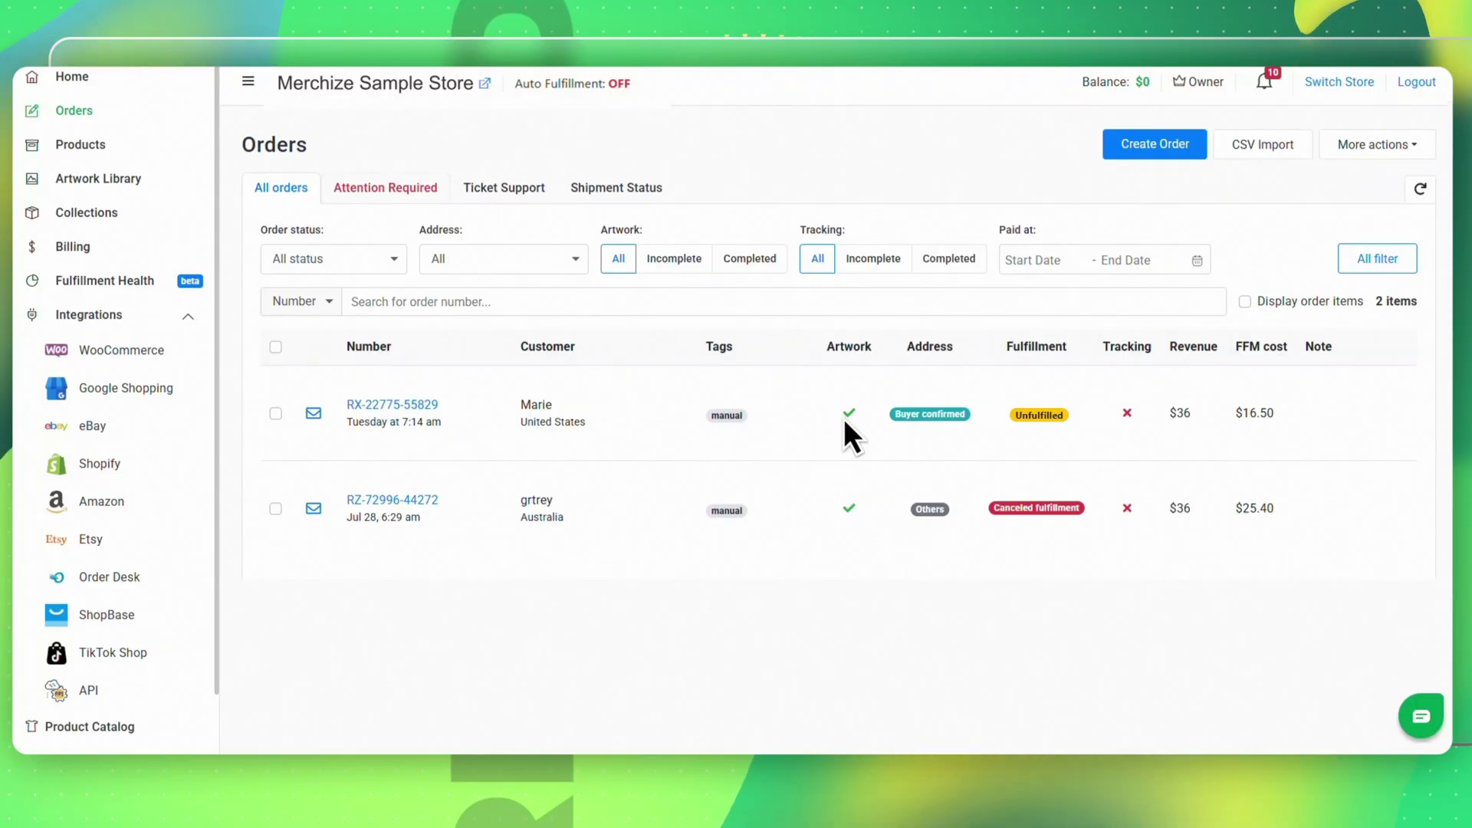
- Push the manual Hawaiian shirt order to fulfillment and go to the store Settings page
{"action": "left_click", "coordinate": [401, 194]}
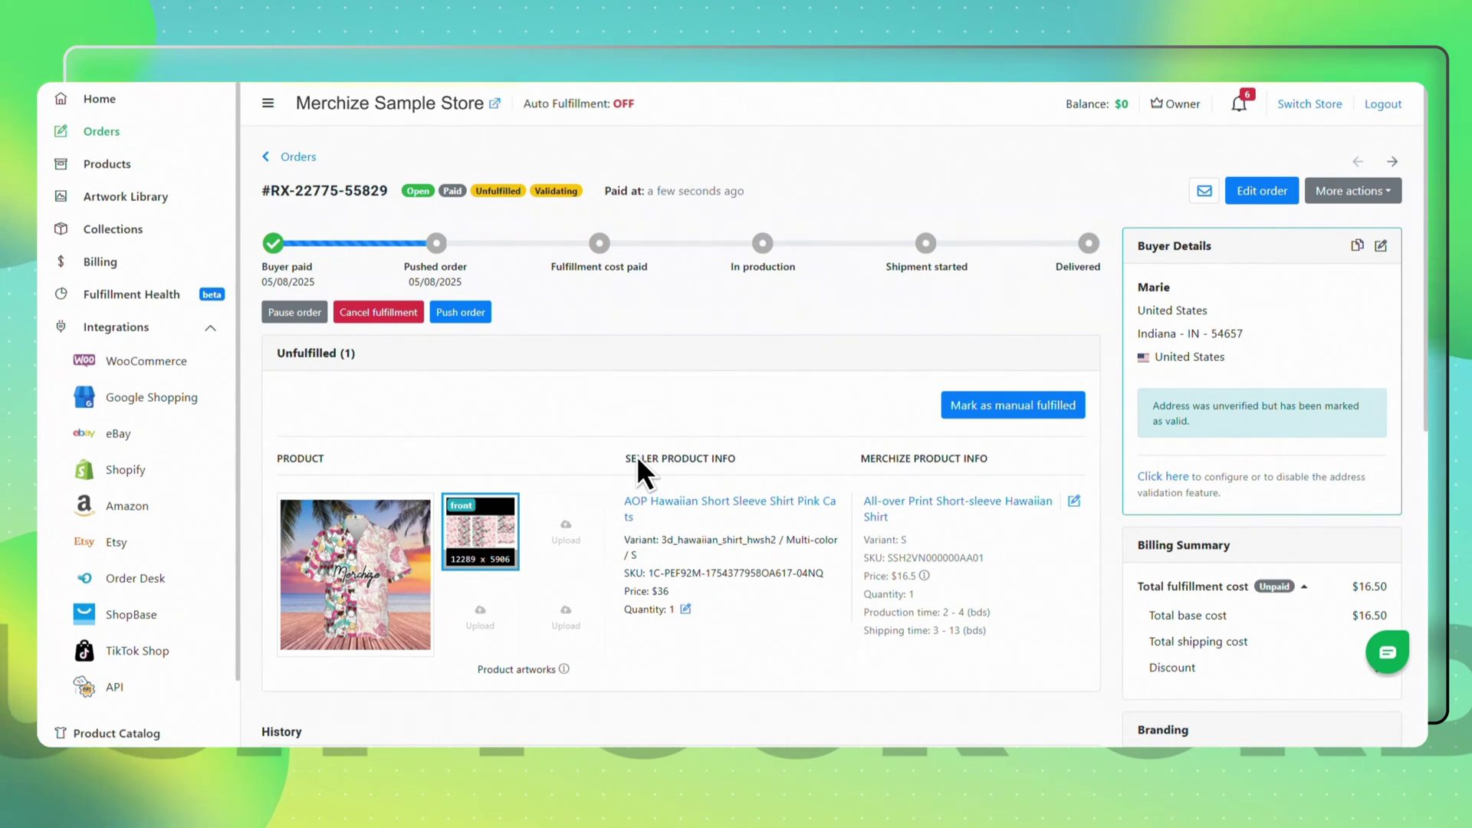
{"action": "left_click", "coordinate": [462, 312]}
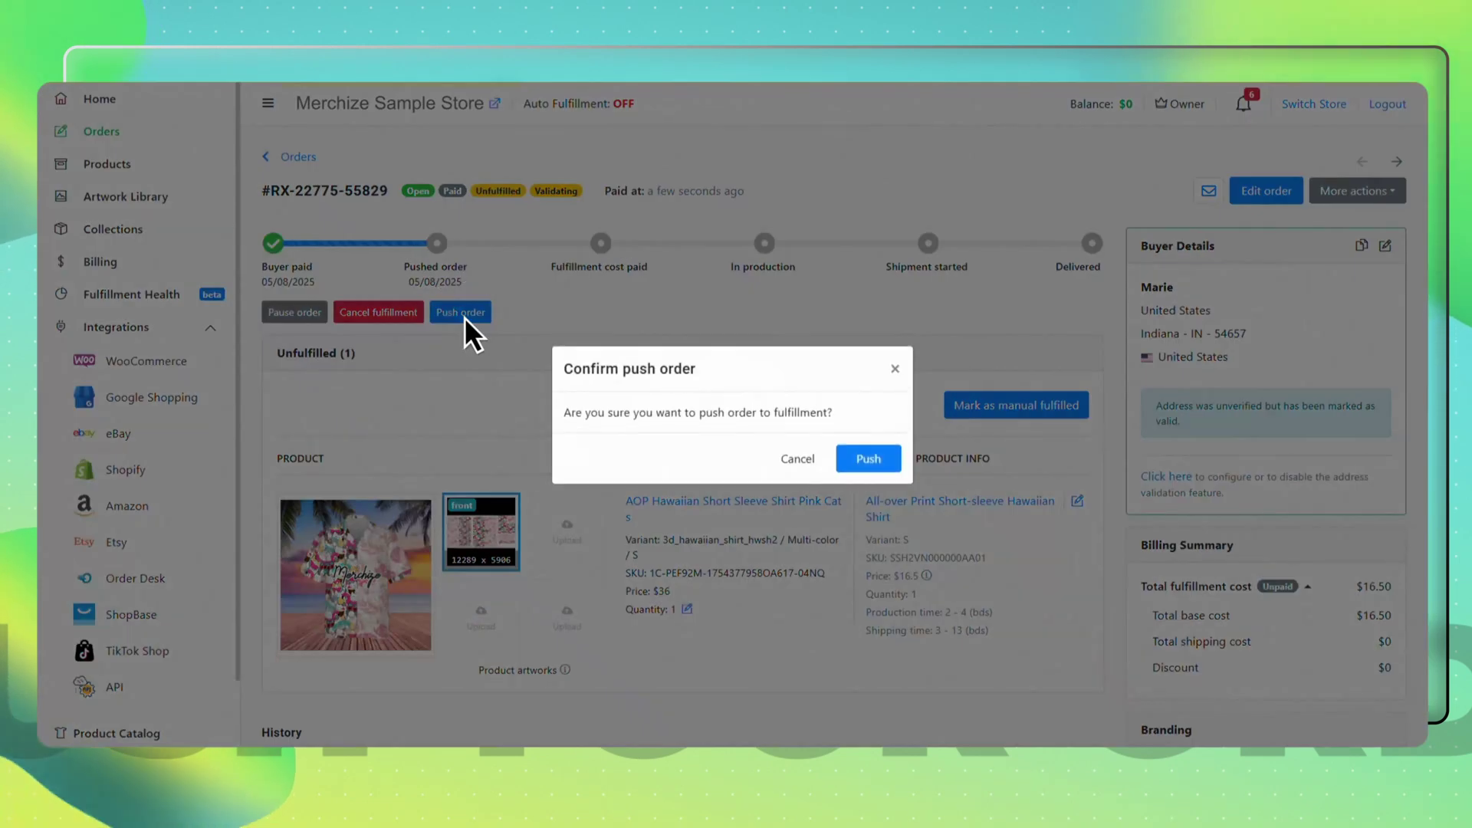
{"action": "left_click", "coordinate": [865, 459]}
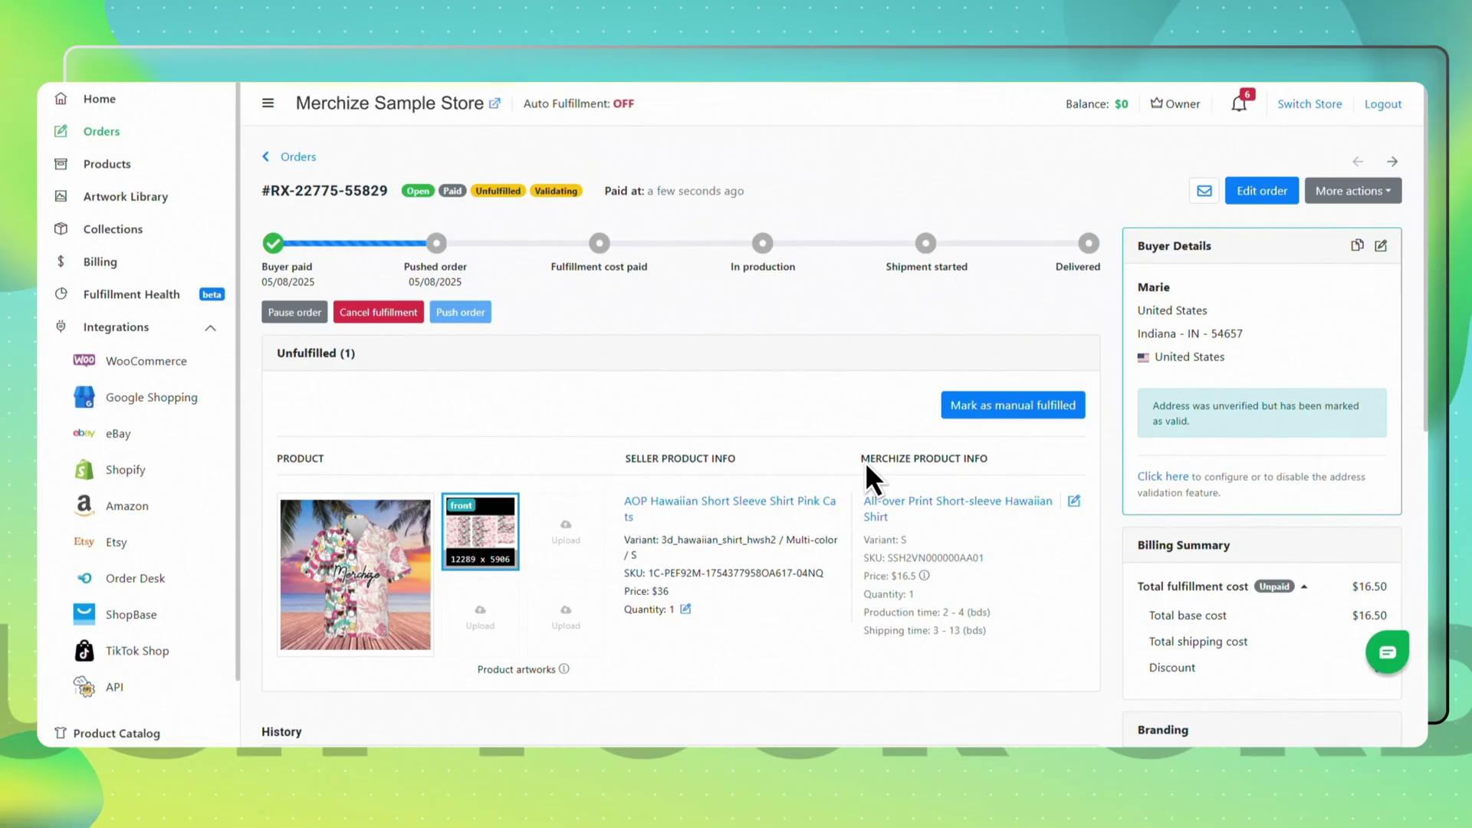
{"action": "scroll", "coordinate": [138, 650], "scroll_direction": "down", "scroll_amount": 1}
{"action": "left_click", "coordinate": [99, 693]}
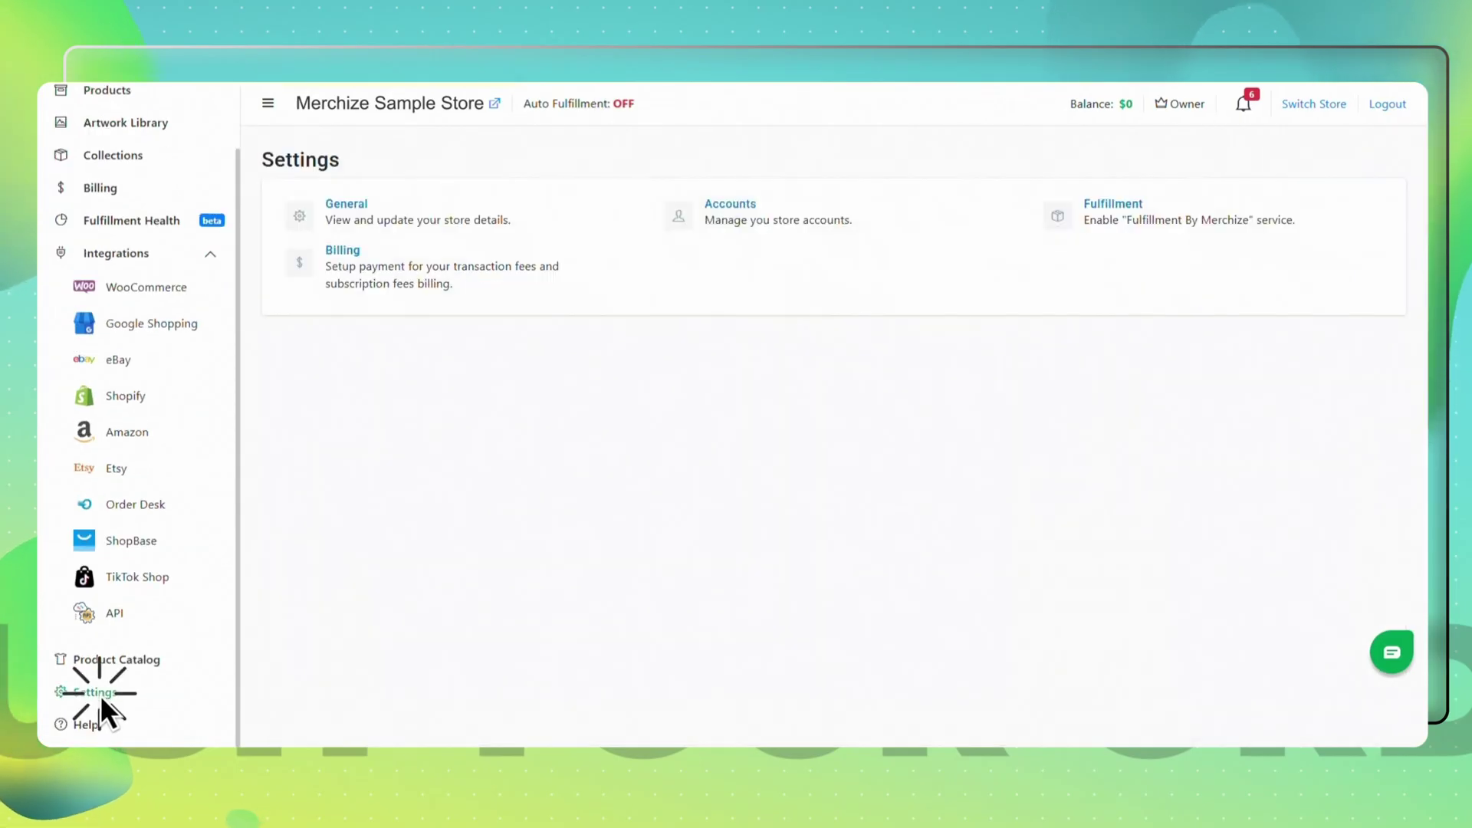
- Enable Fulfillment By Merchize in the Fulfillment settings and save
{"action": "left_click", "coordinate": [1116, 203]}
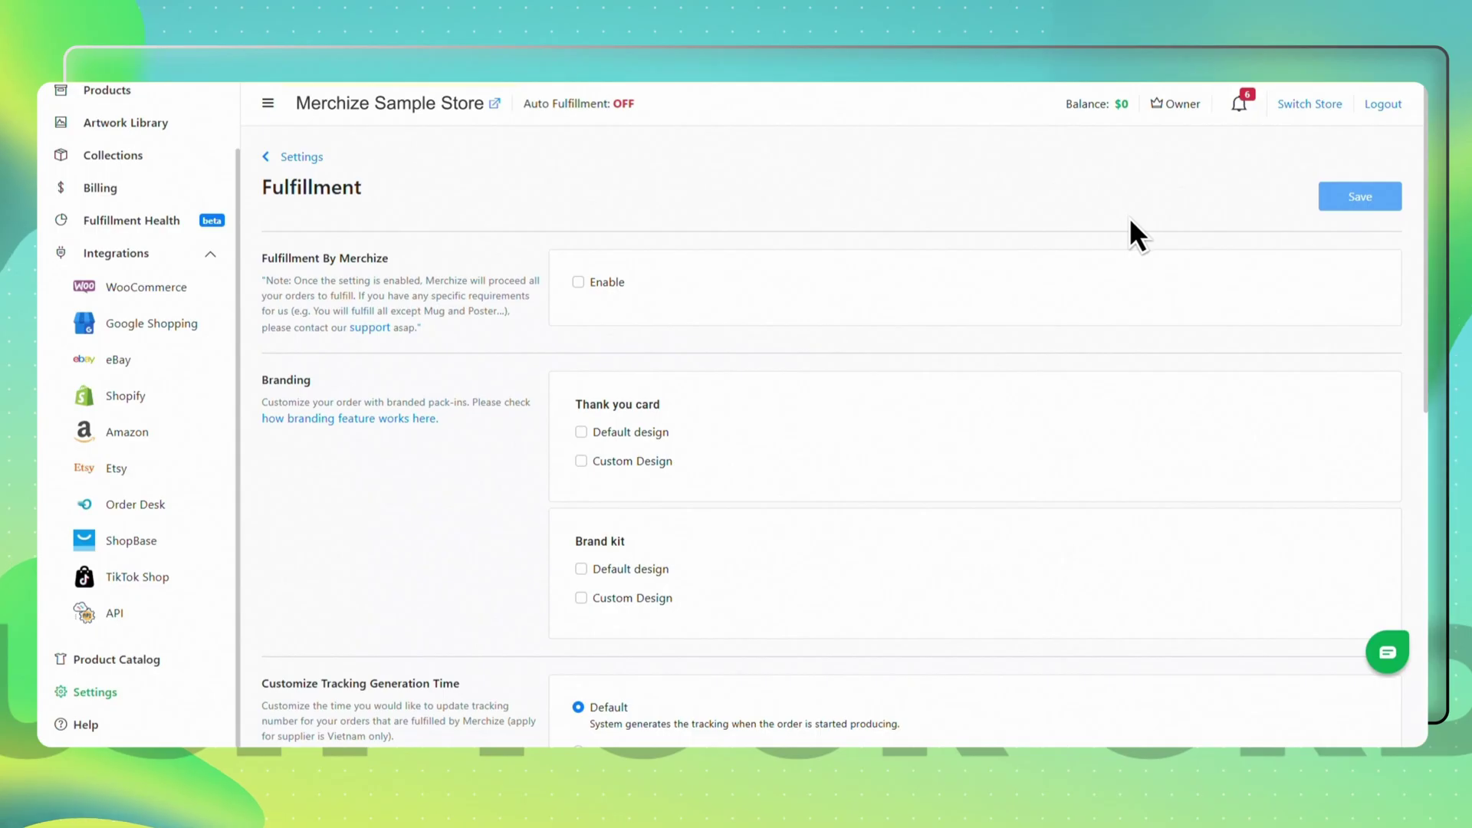
{"action": "left_click", "coordinate": [578, 282]}
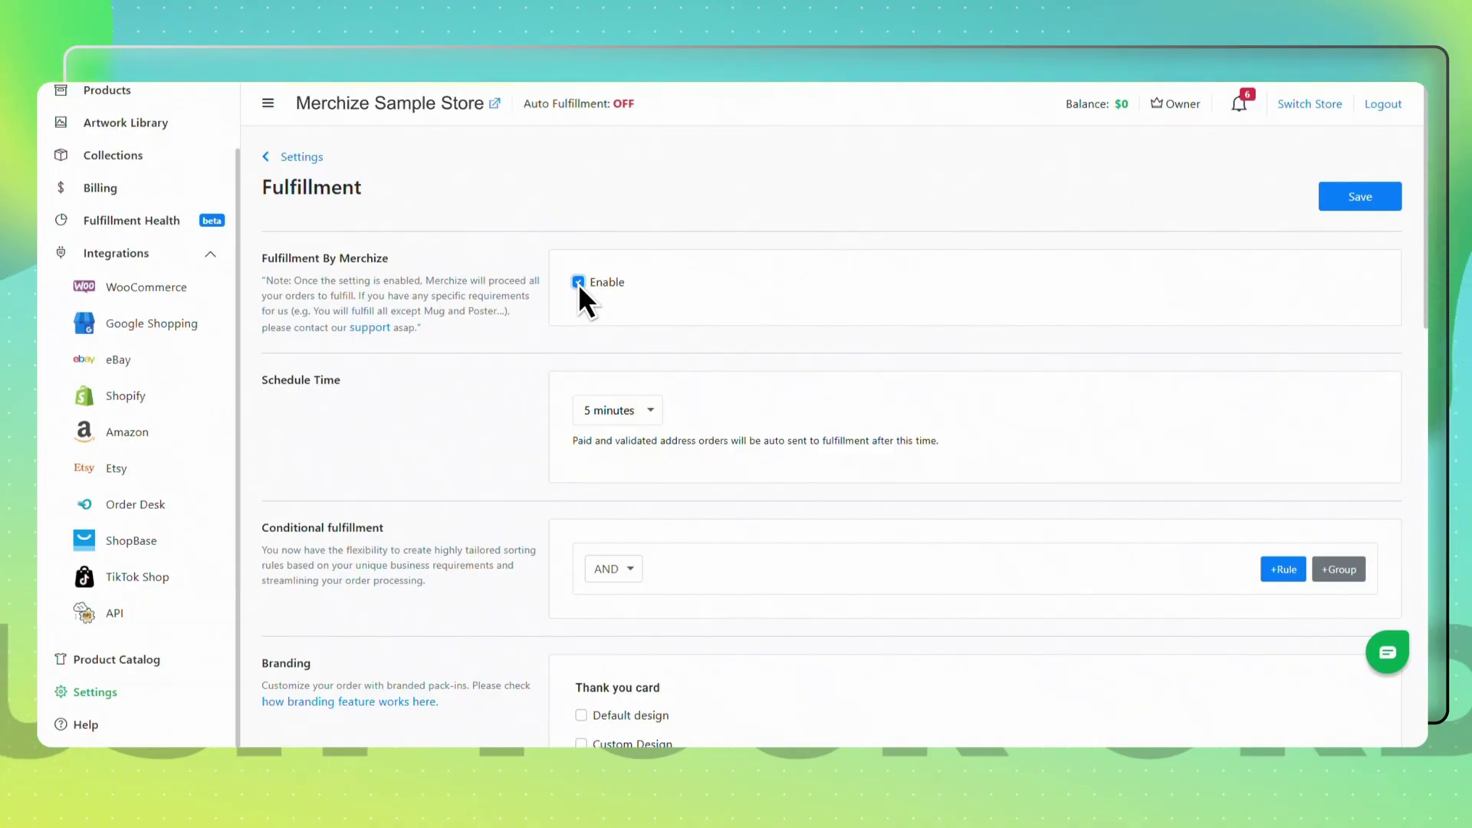
{"action": "left_click", "coordinate": [1337, 201]}
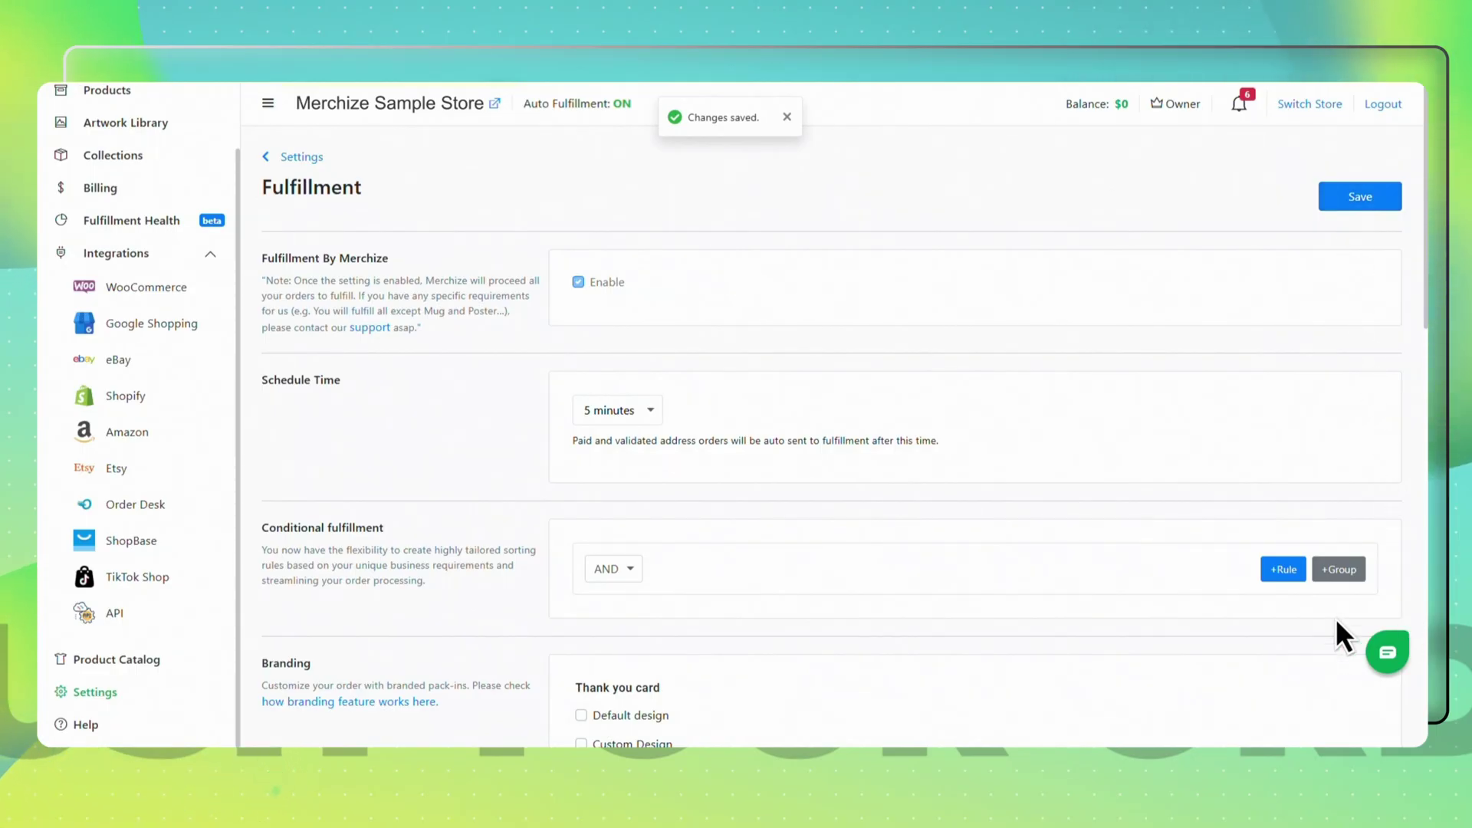
- Send support the chat message 'I need help creating orders.'
{"action": "left_click", "coordinate": [1384, 653]}
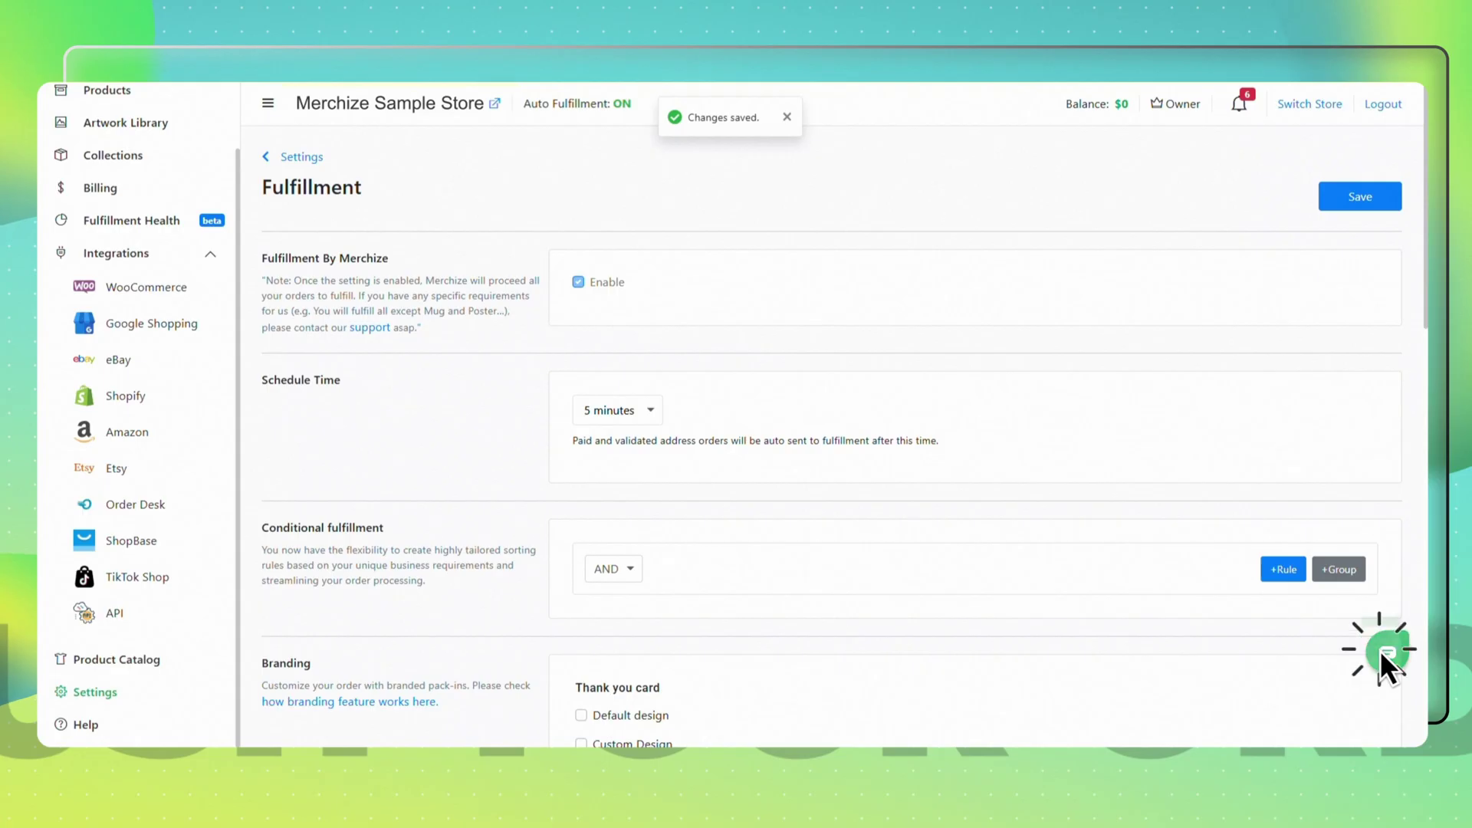
{"action": "type", "text": "I need help creating orders."}
{"action": "key", "text": "Return"}
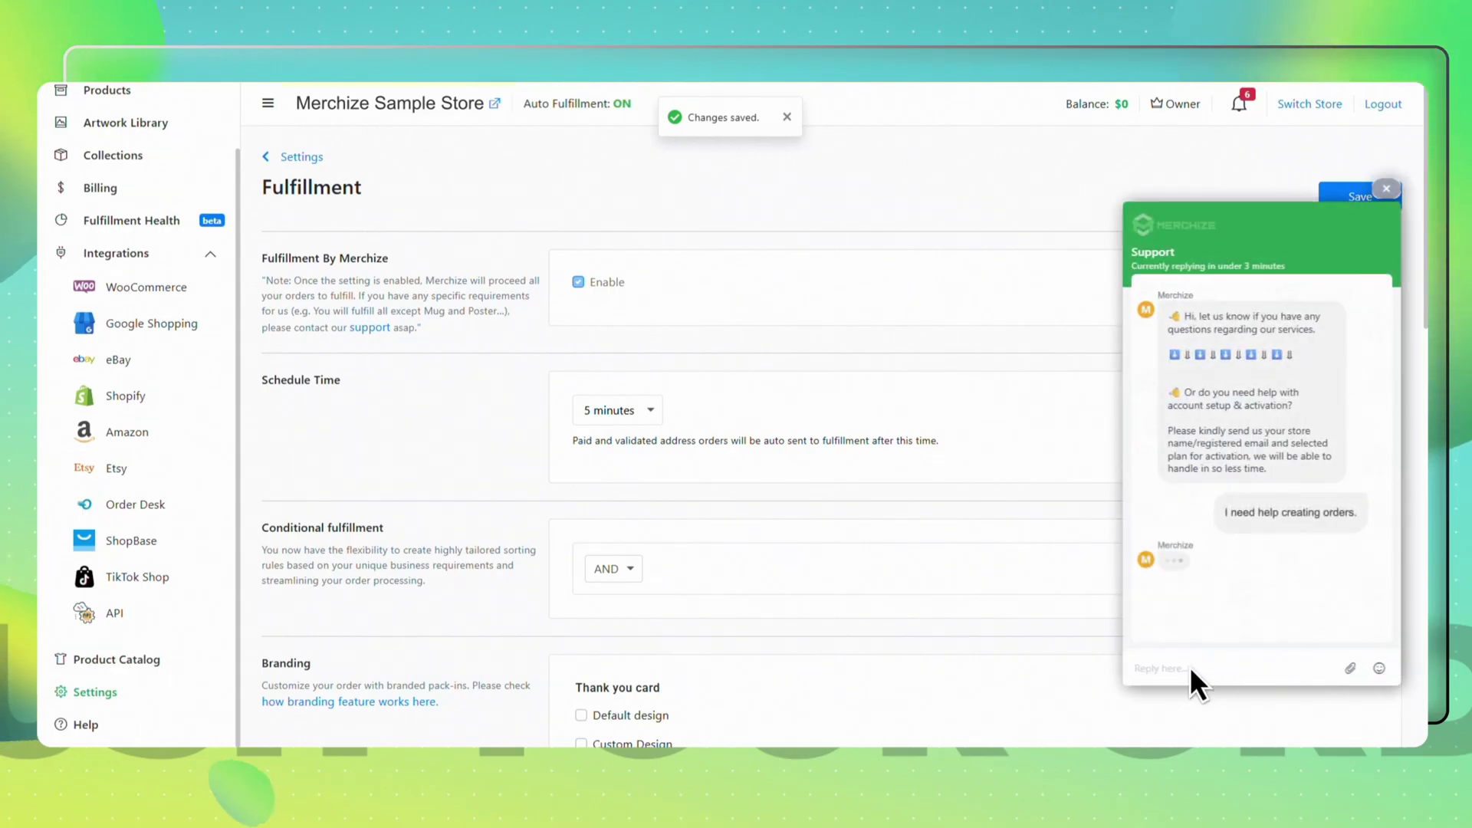